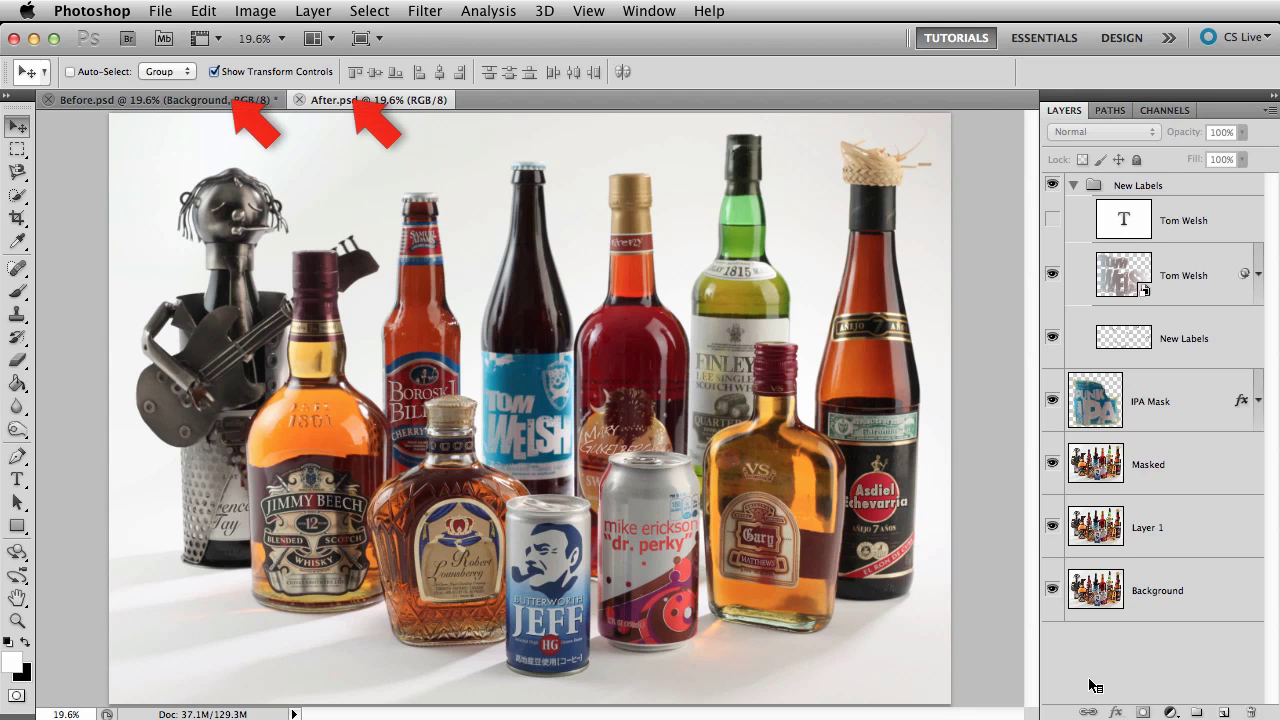
- Switch from After.psd to the Before.psd document with the original Punk IPA bottle photo
key("ctrl+Tab")
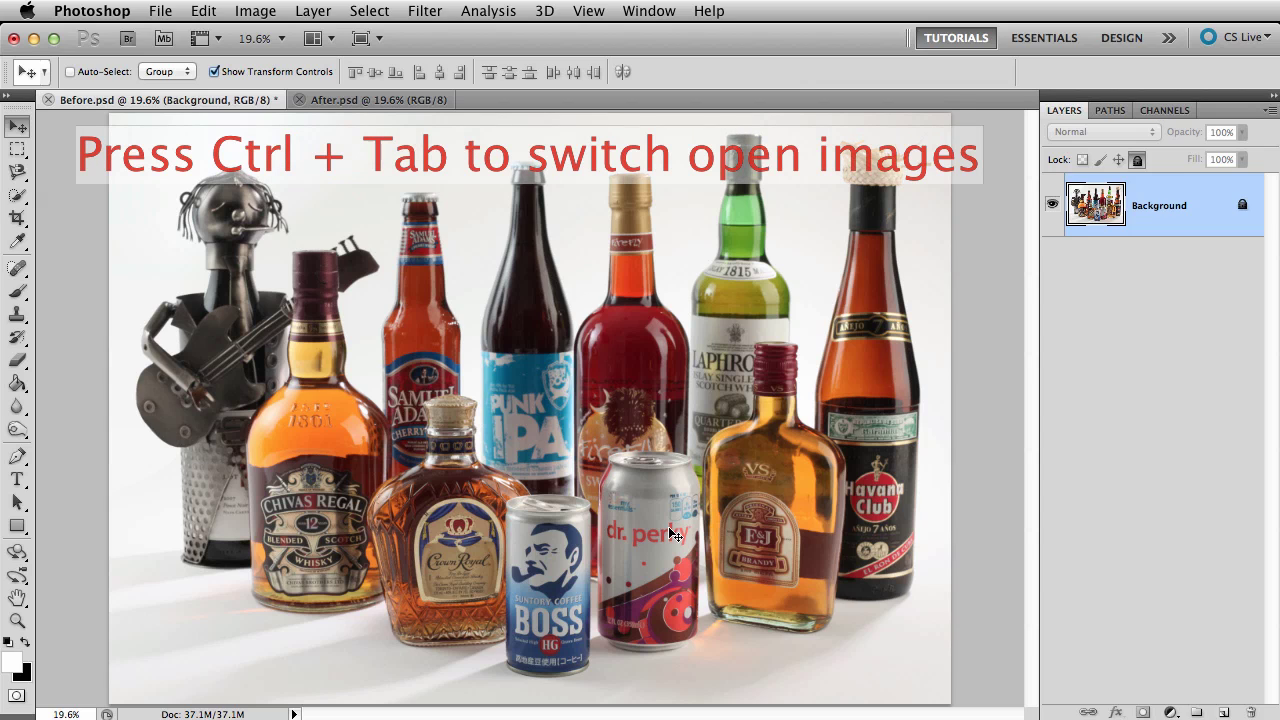
key("ctrl+Tab")
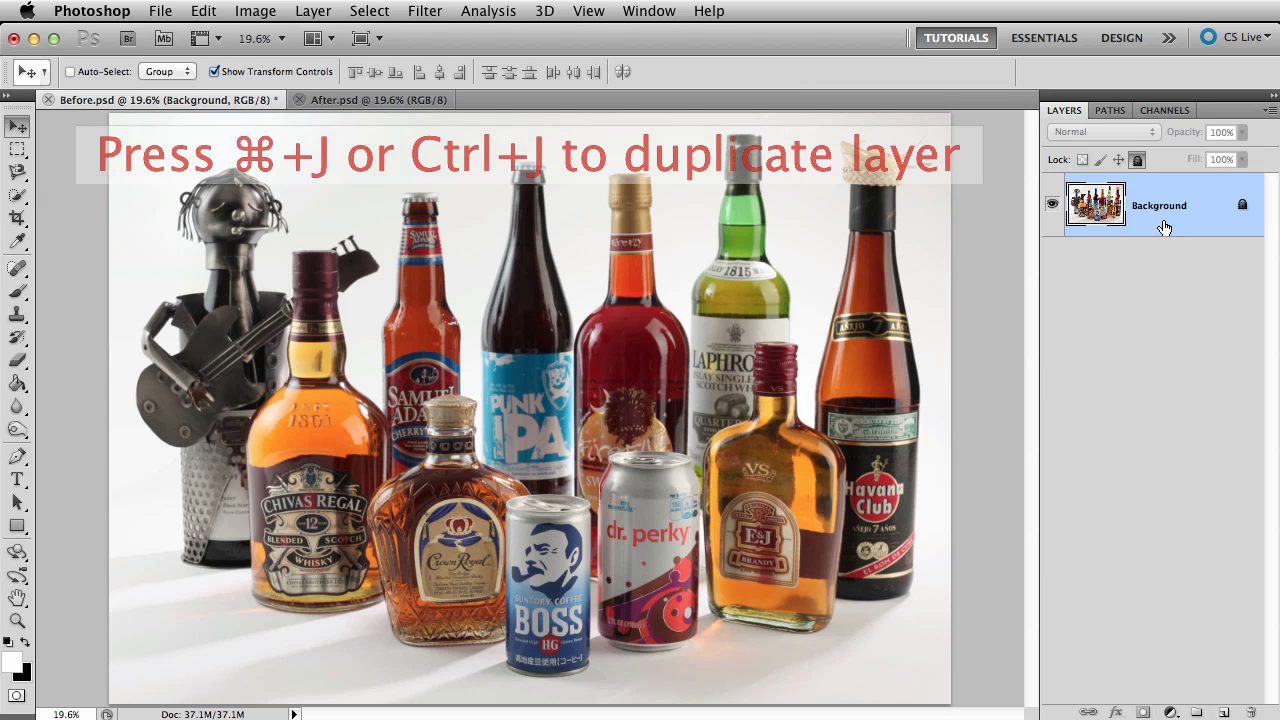
- Duplicate the Background layer and zoom the Punk IPA label to 100%
key("super+j")
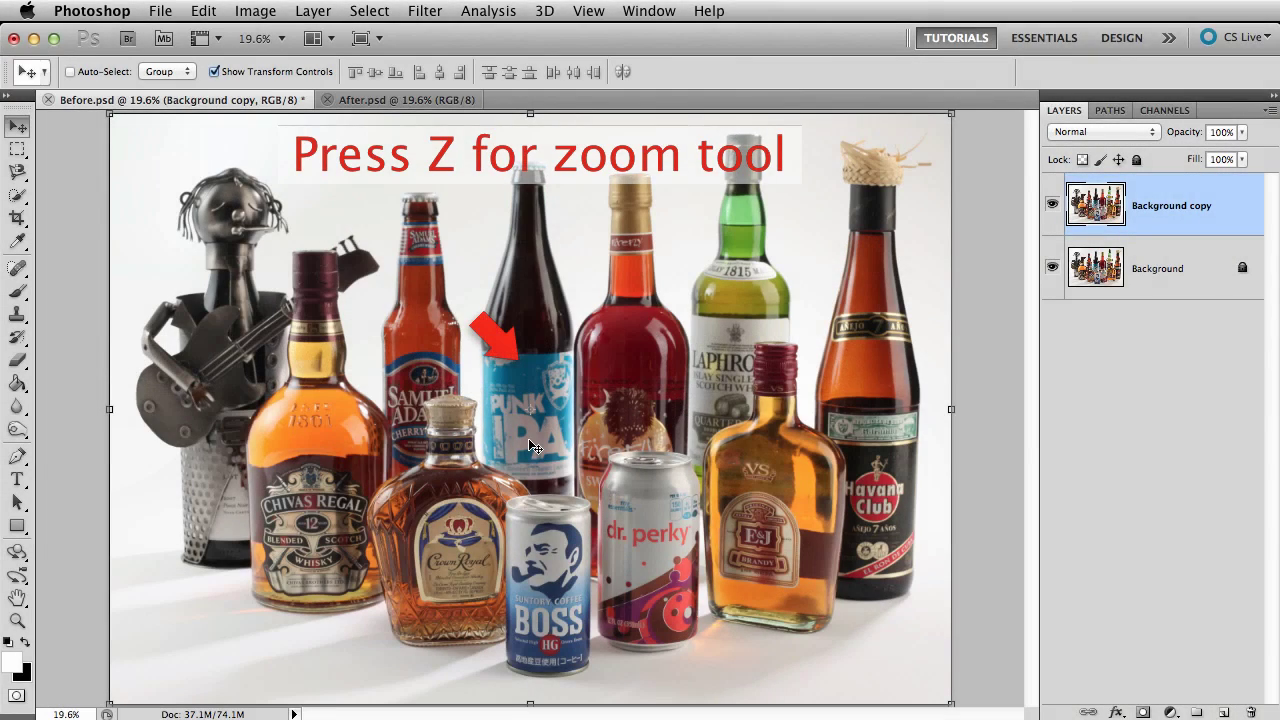
key("z")
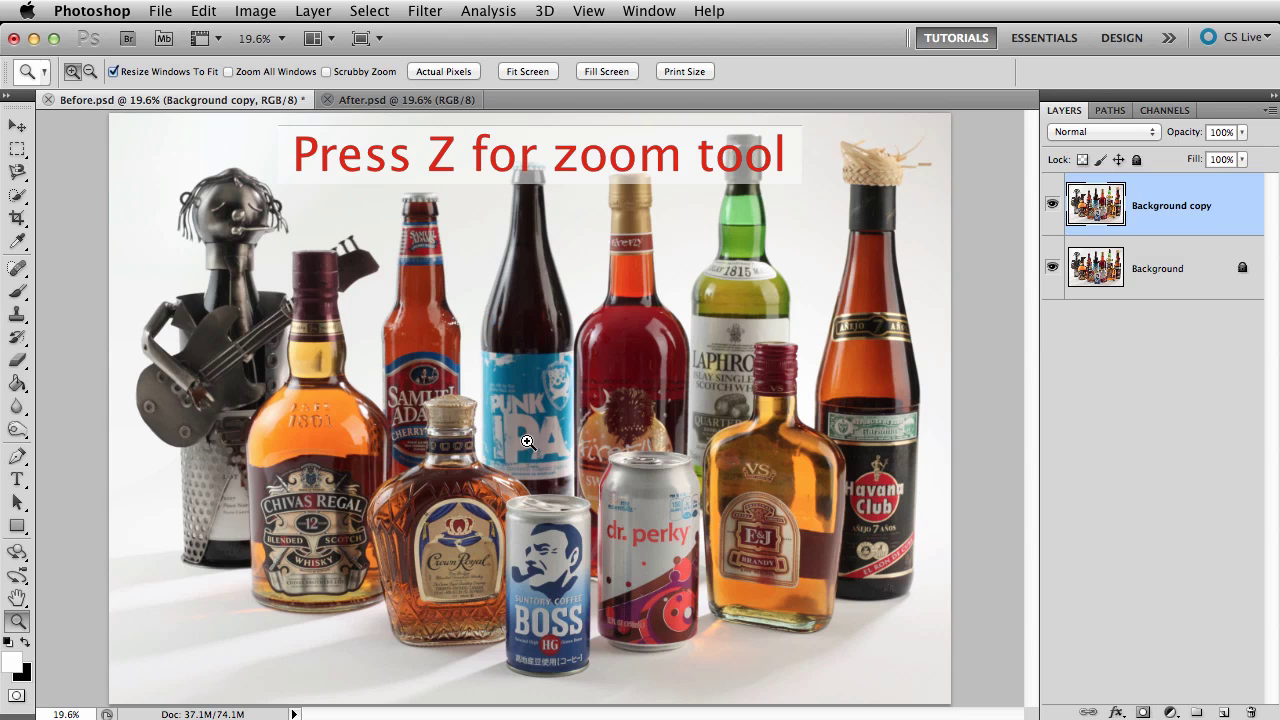
left_click(528, 438)
left_click(530, 414)
left_click(537, 384)
left_click(531, 397)
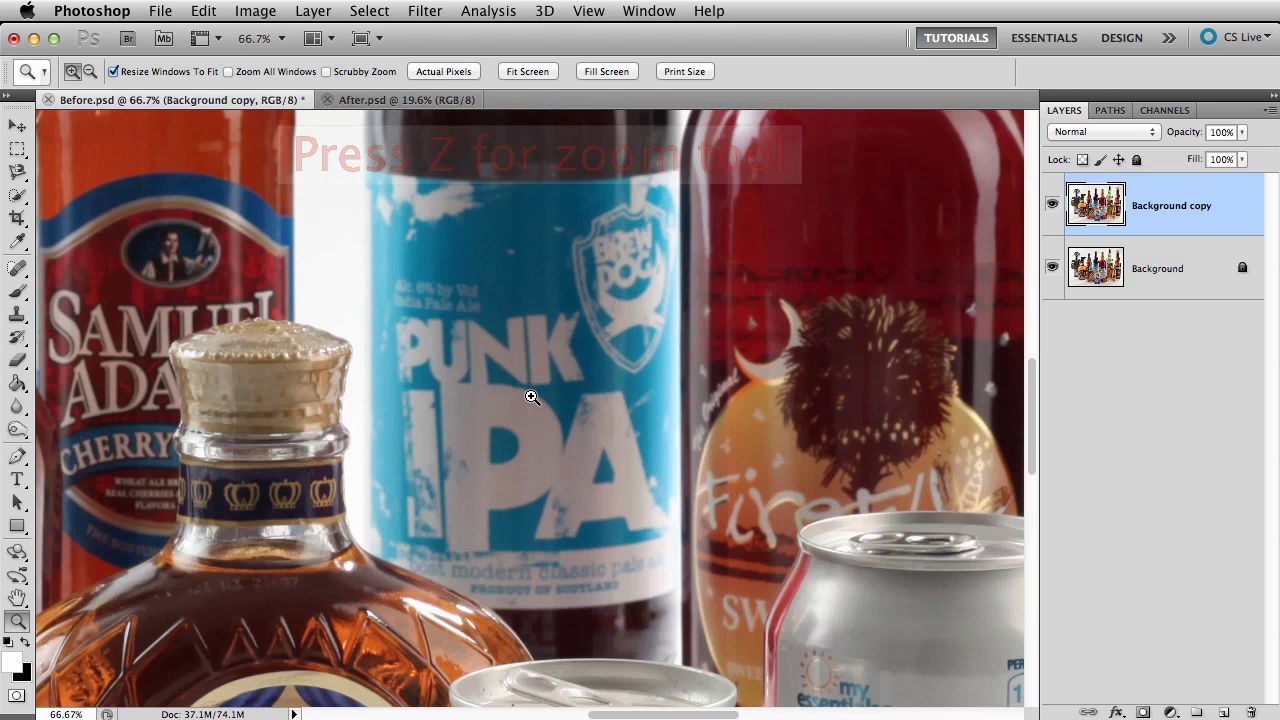
left_click(531, 397)
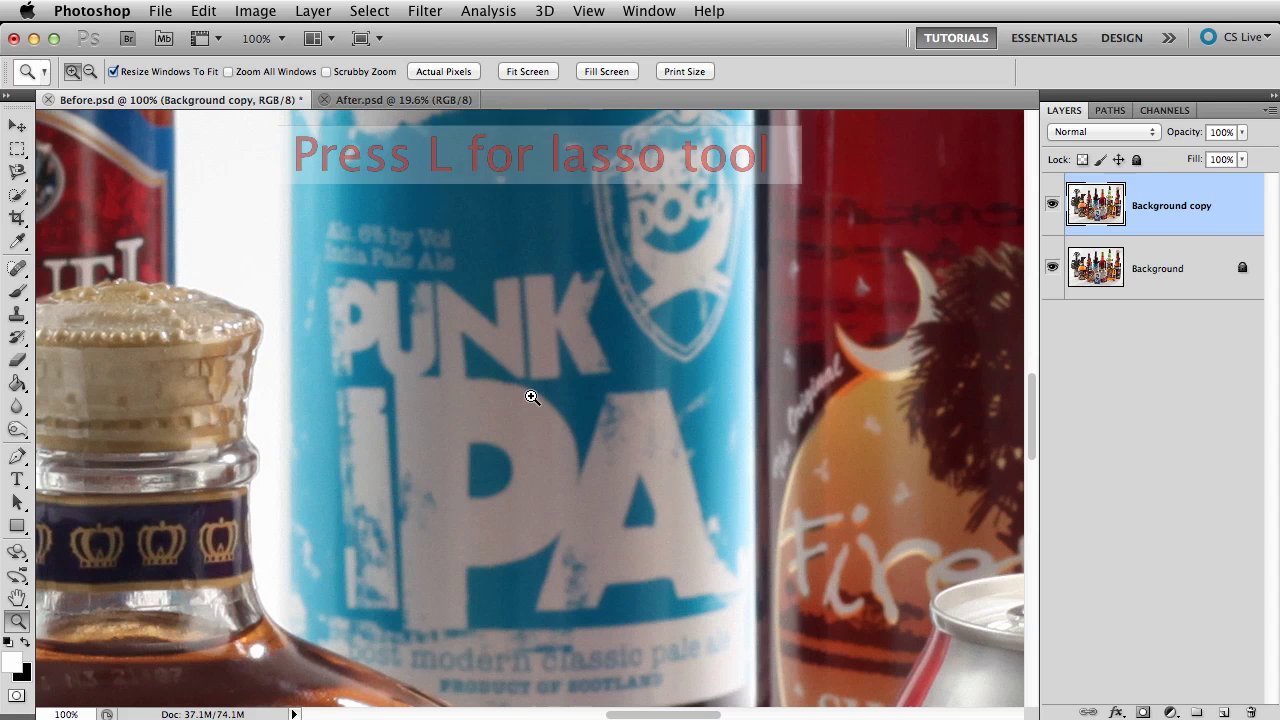
- Choose the Polygonal Lasso tool with a 3 px feather
key("l")
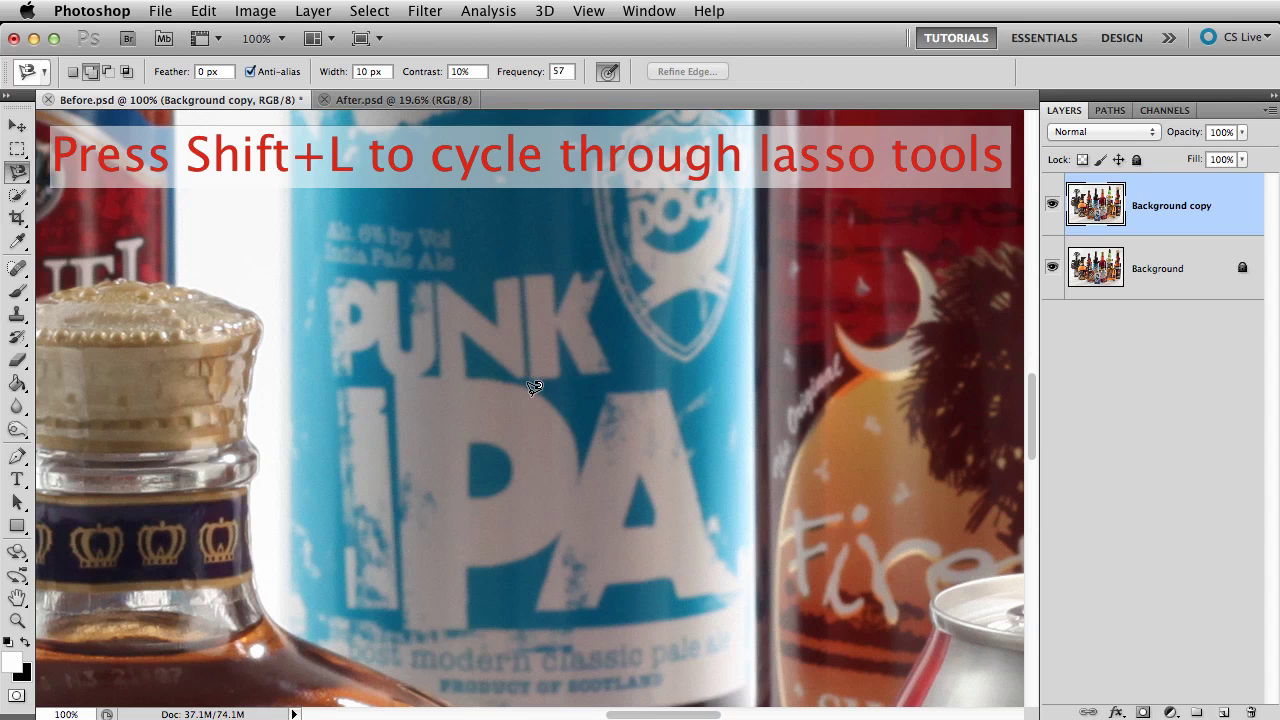
key("shift+l")
key("shift+l")
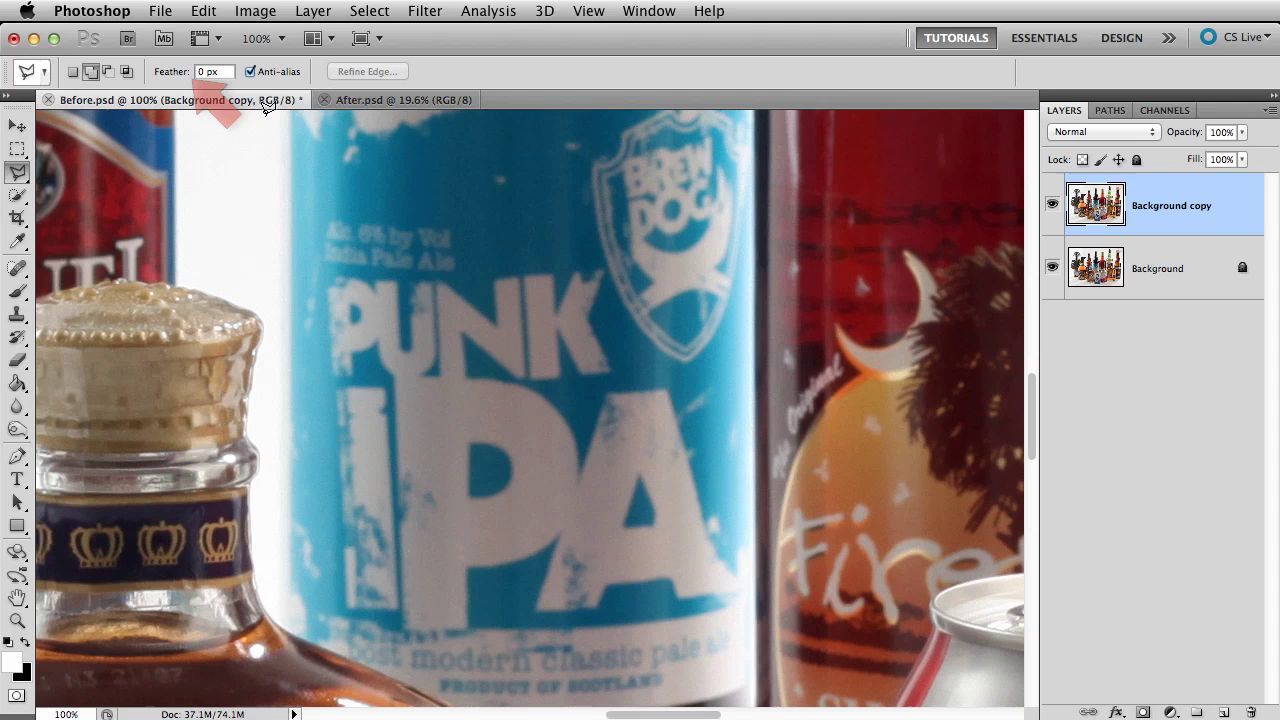
left_click_drag(175, 78, 180, 78)
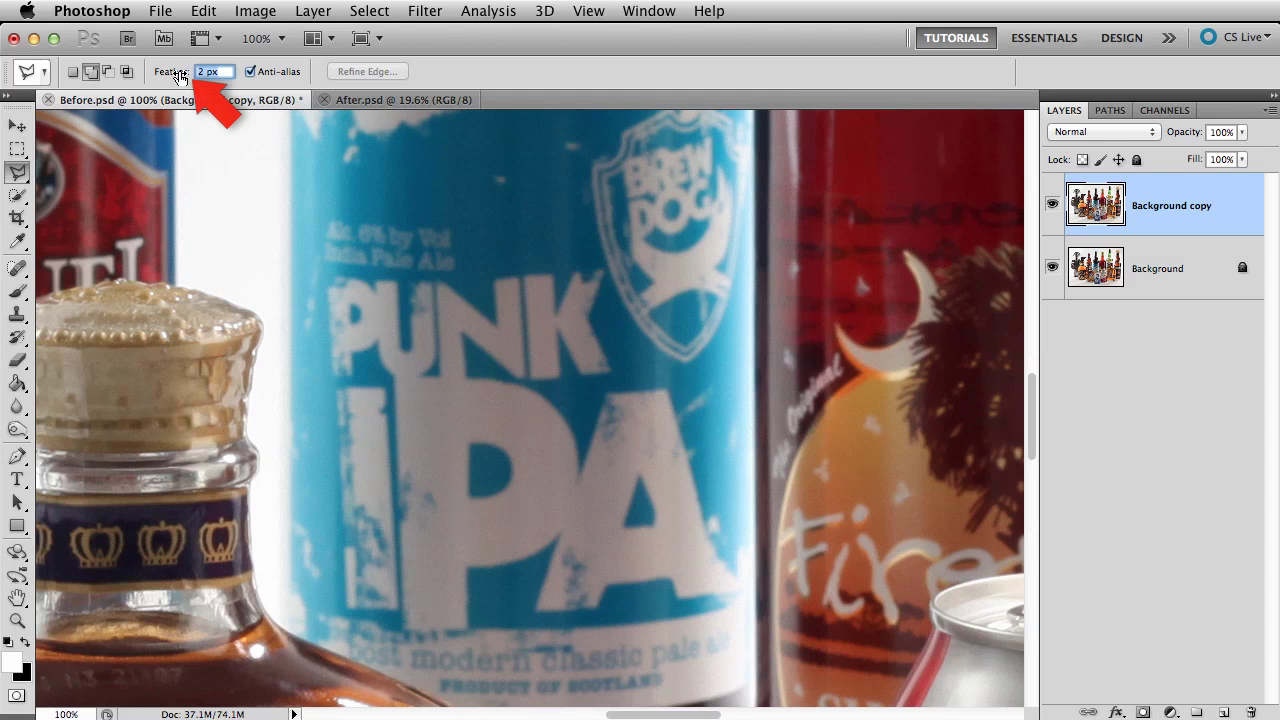
key("Return")
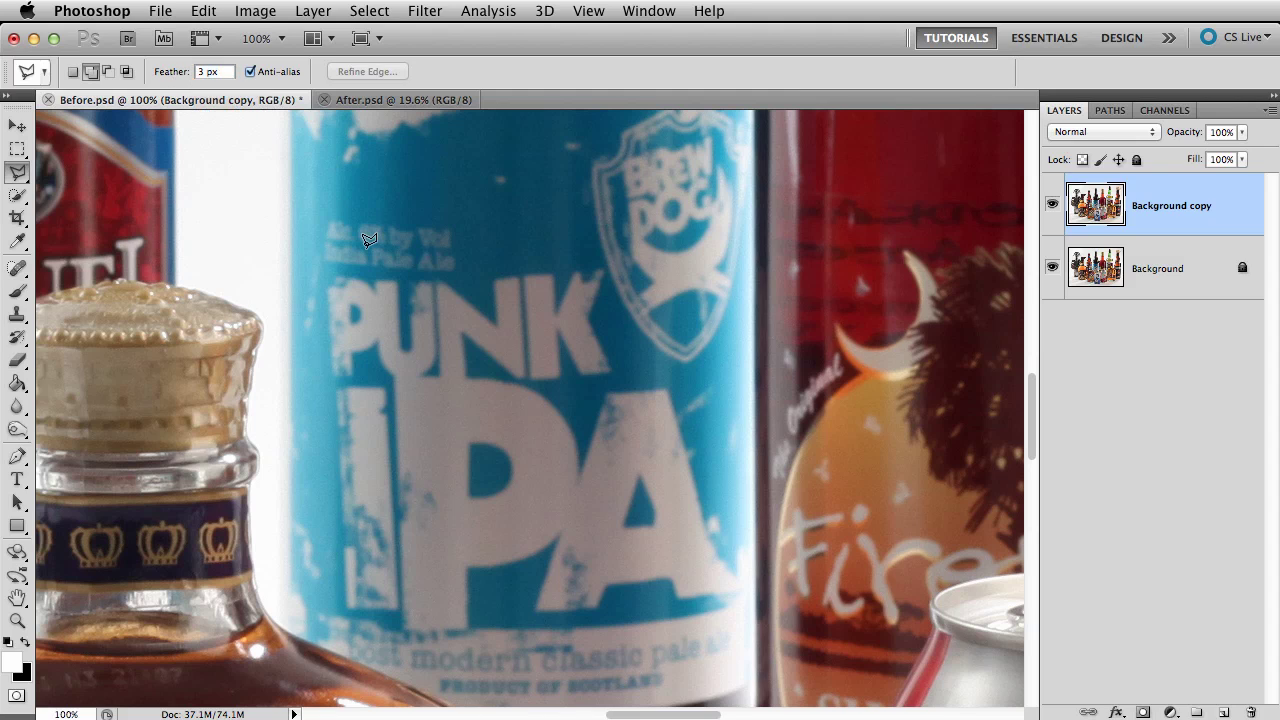
- Trace a closed polygonal selection around the Punk IPA label lettering
left_click(321, 269)
left_click(480, 274)
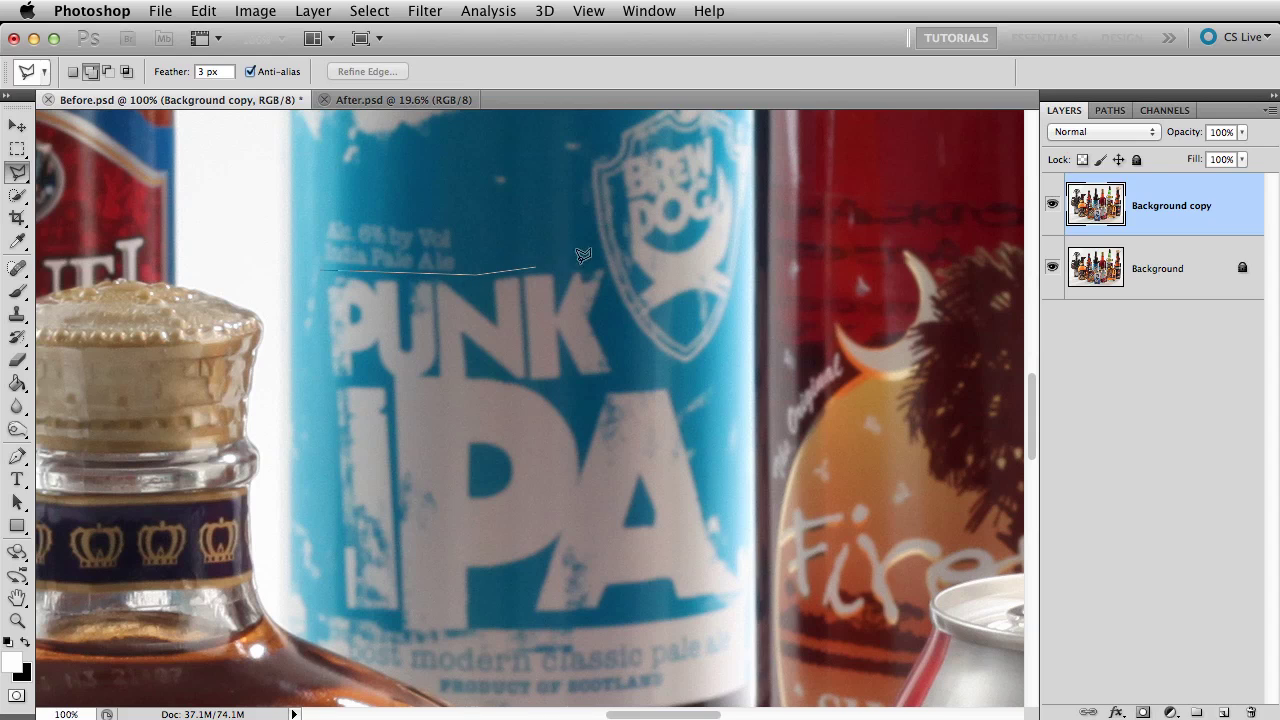
left_click(600, 259)
left_click(619, 355)
left_click(690, 384)
left_click(743, 601)
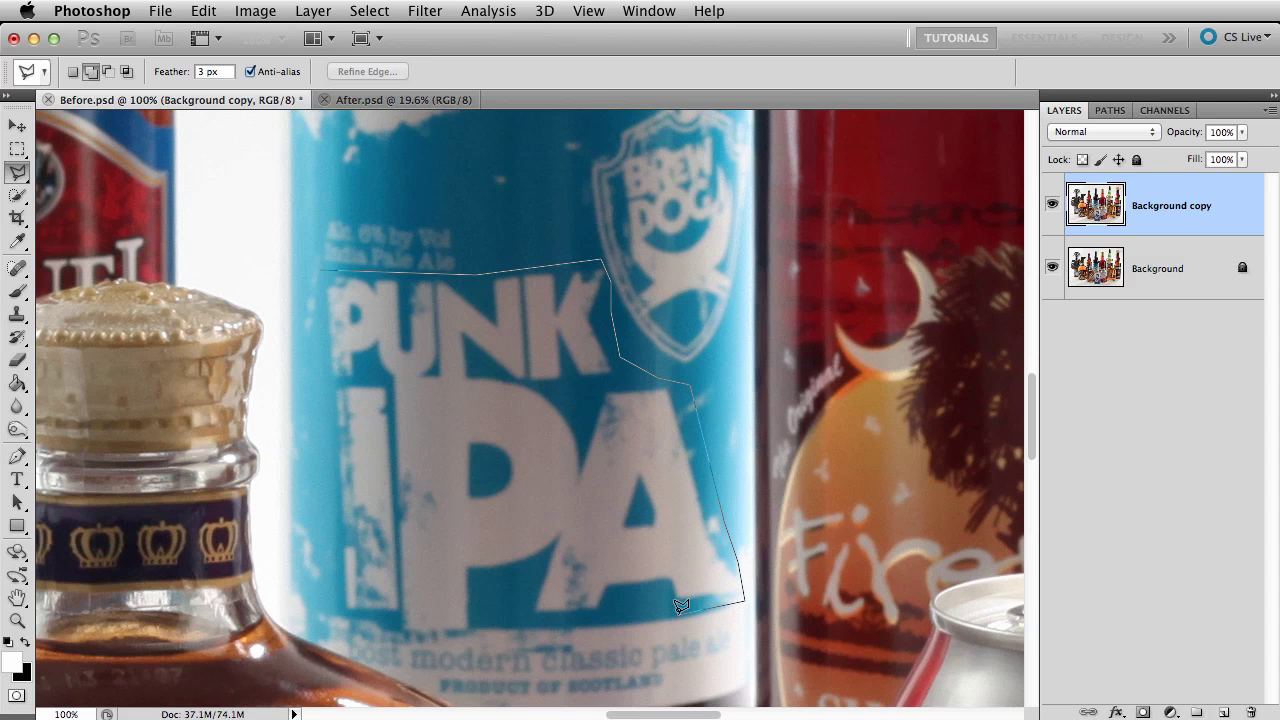
left_click(478, 621)
left_click(405, 632)
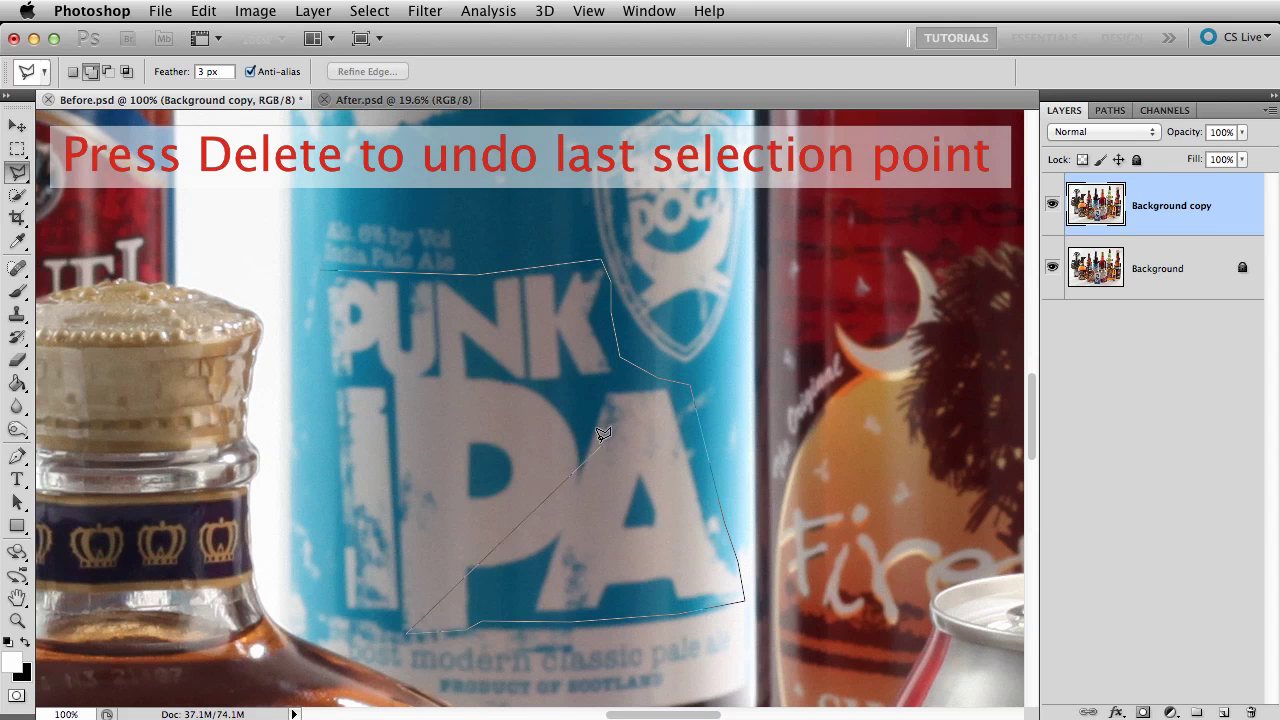
left_click(600, 438)
key("BackSpace")
double_click(338, 601)
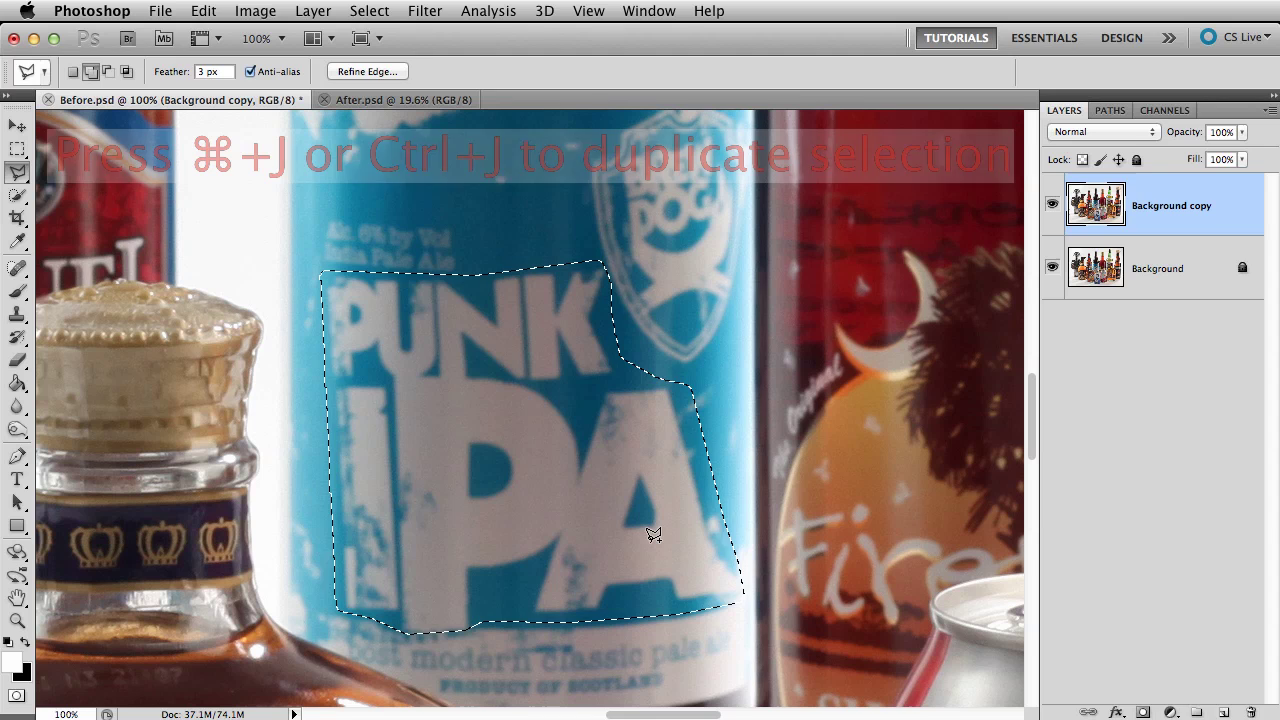
- Copy the selected label onto a new layer named IPA Mask
key("super+j")
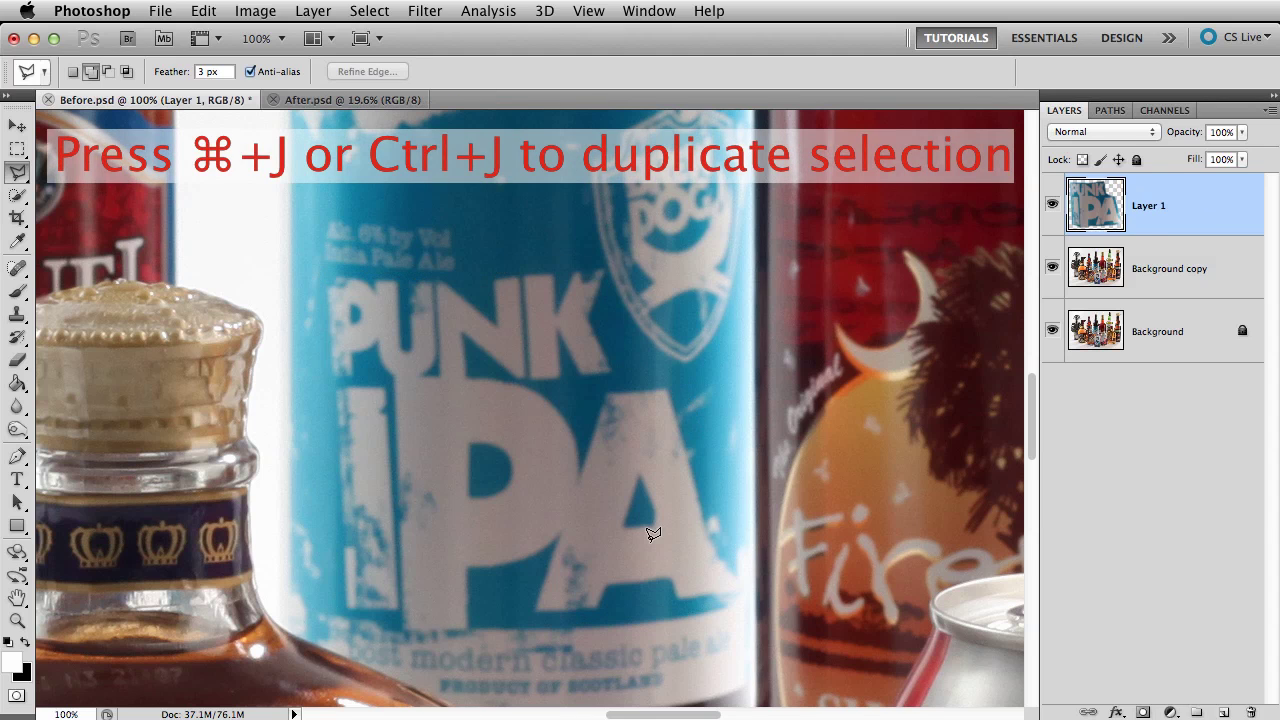
double_click(1151, 208)
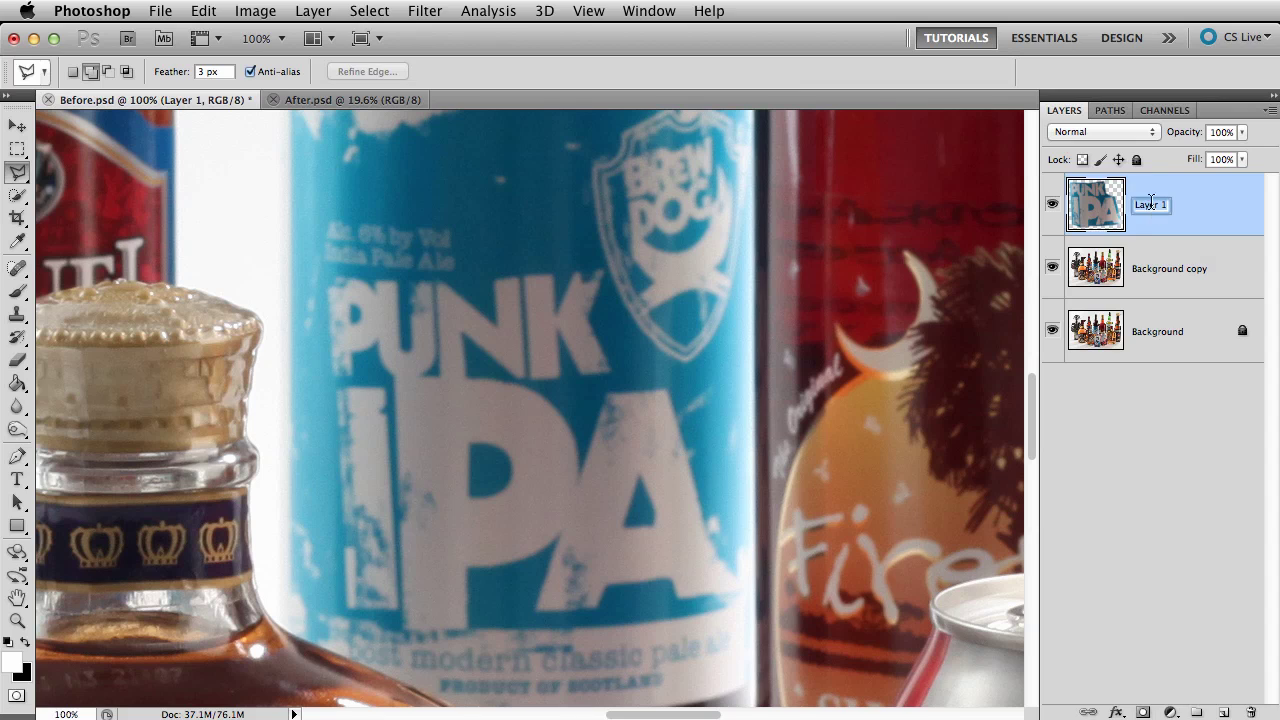
type("IPA Mask")
left_click(1180, 250)
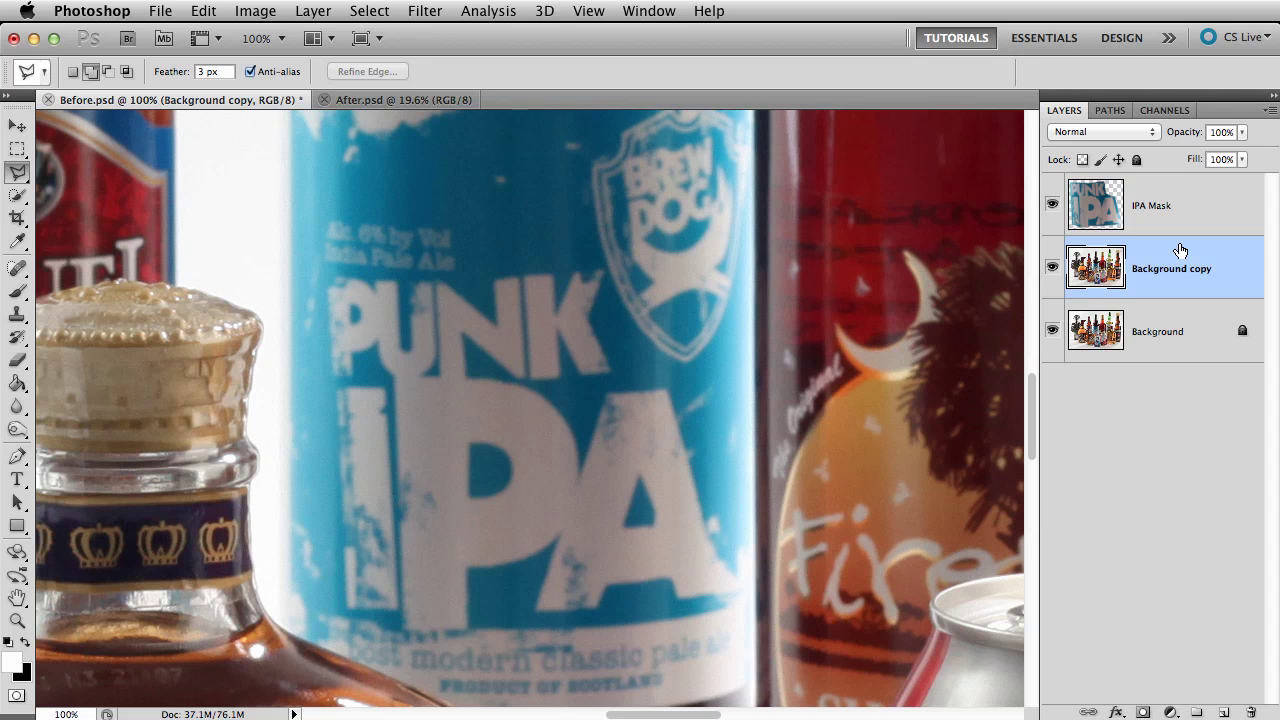
- Fit the image, duplicate Background copy with a Gradient Overlay, and hide IPA Mask
key("super+0")
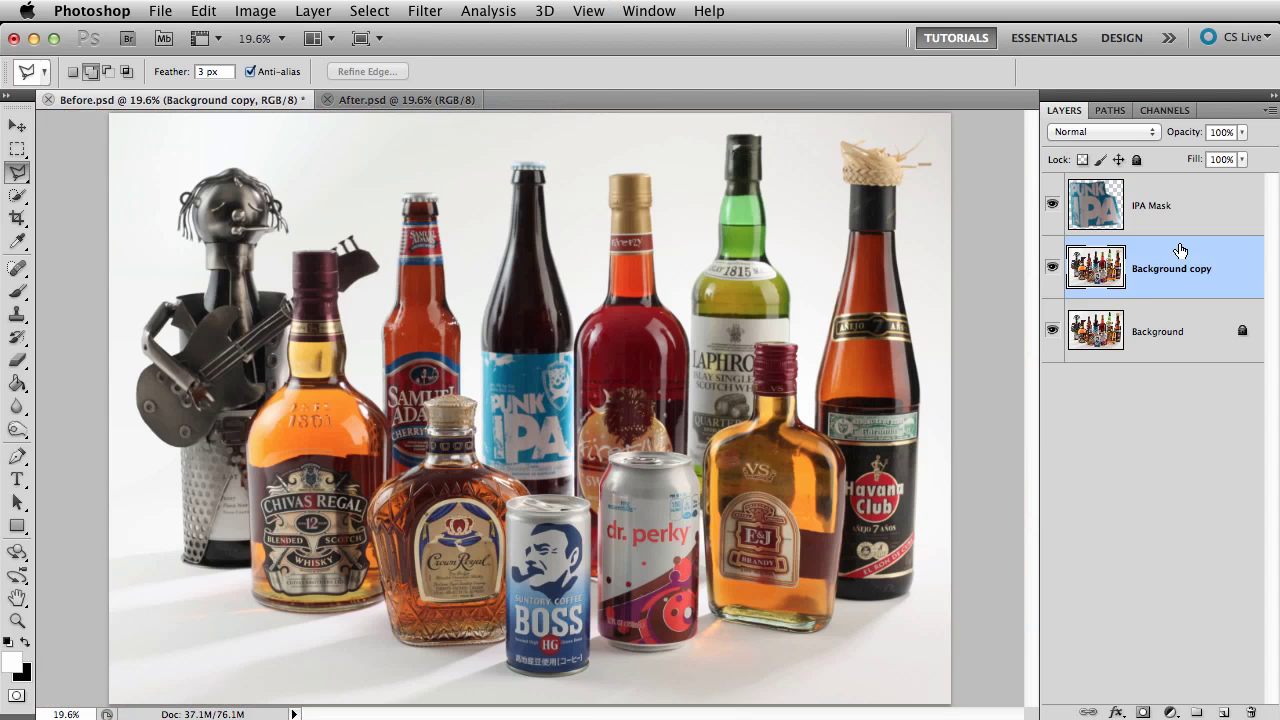
key("super+j")
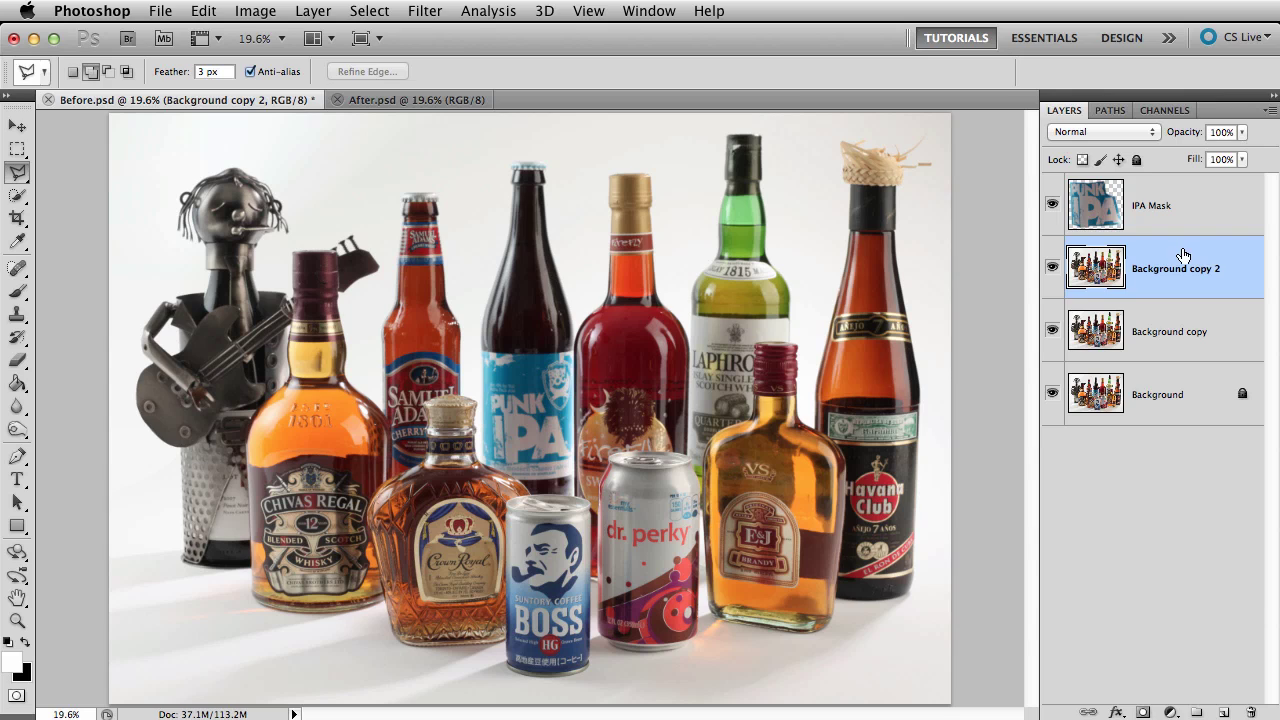
double_click(1180, 250)
left_click(778, 374)
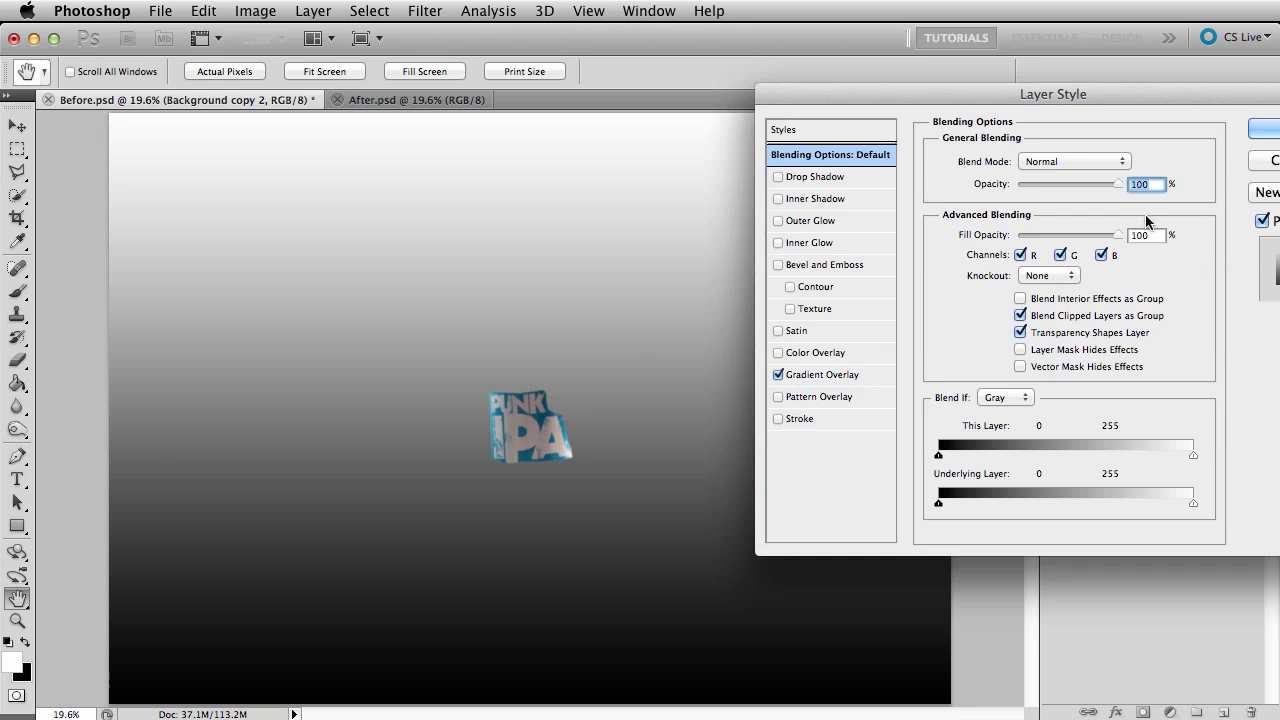
left_click(1262, 130)
left_click(1052, 204)
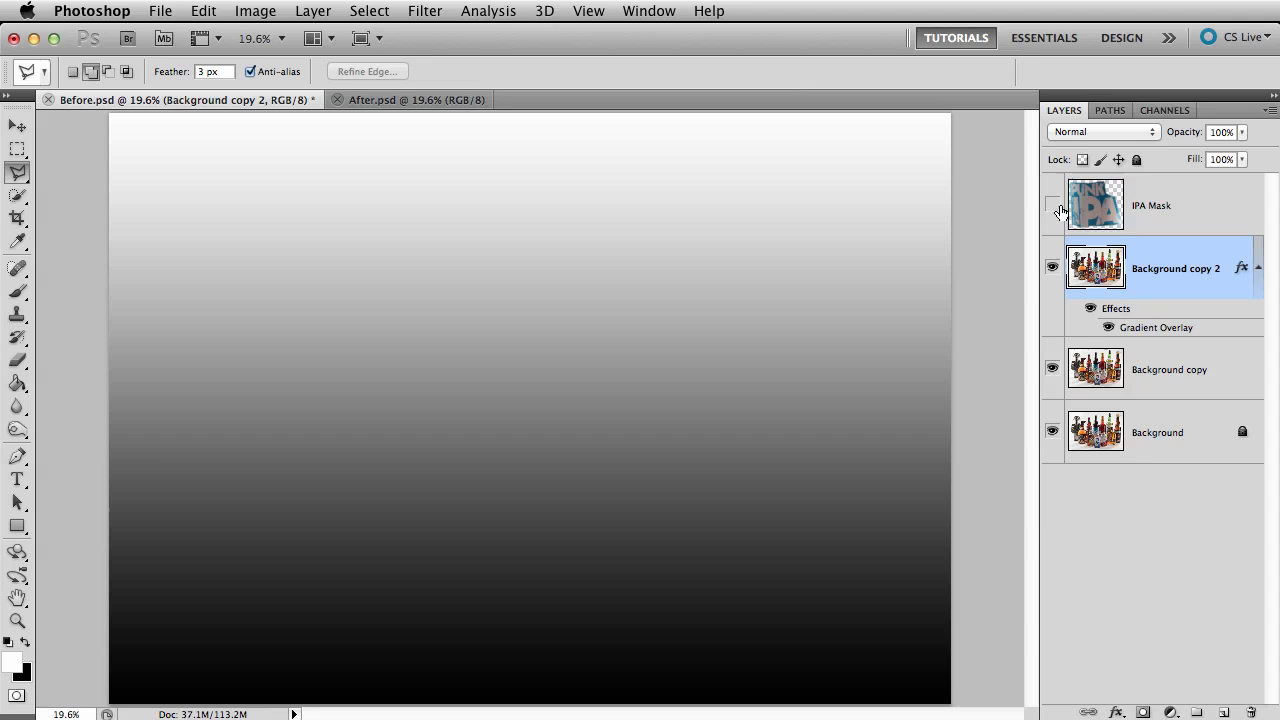
- Duplicate the gradient layer and mask it to a tall central rectangle
key("super+j")
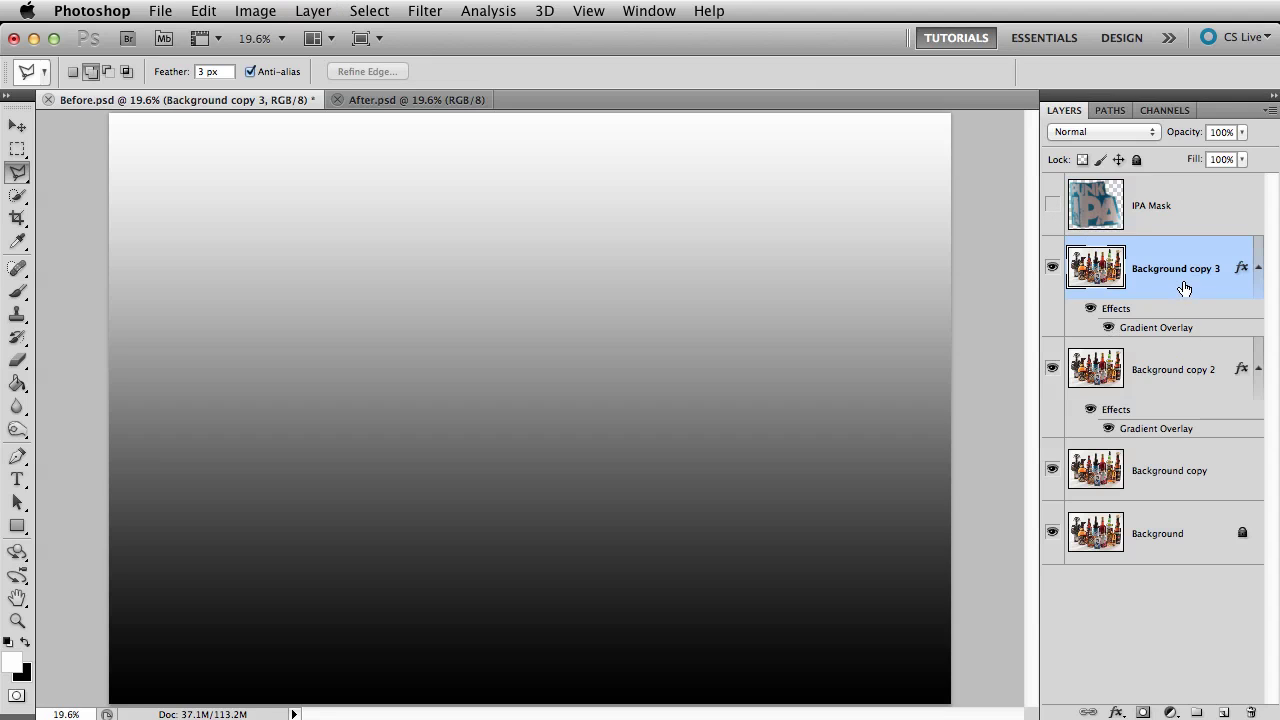
key("m")
left_click_drag(692, 283, 546, 500)
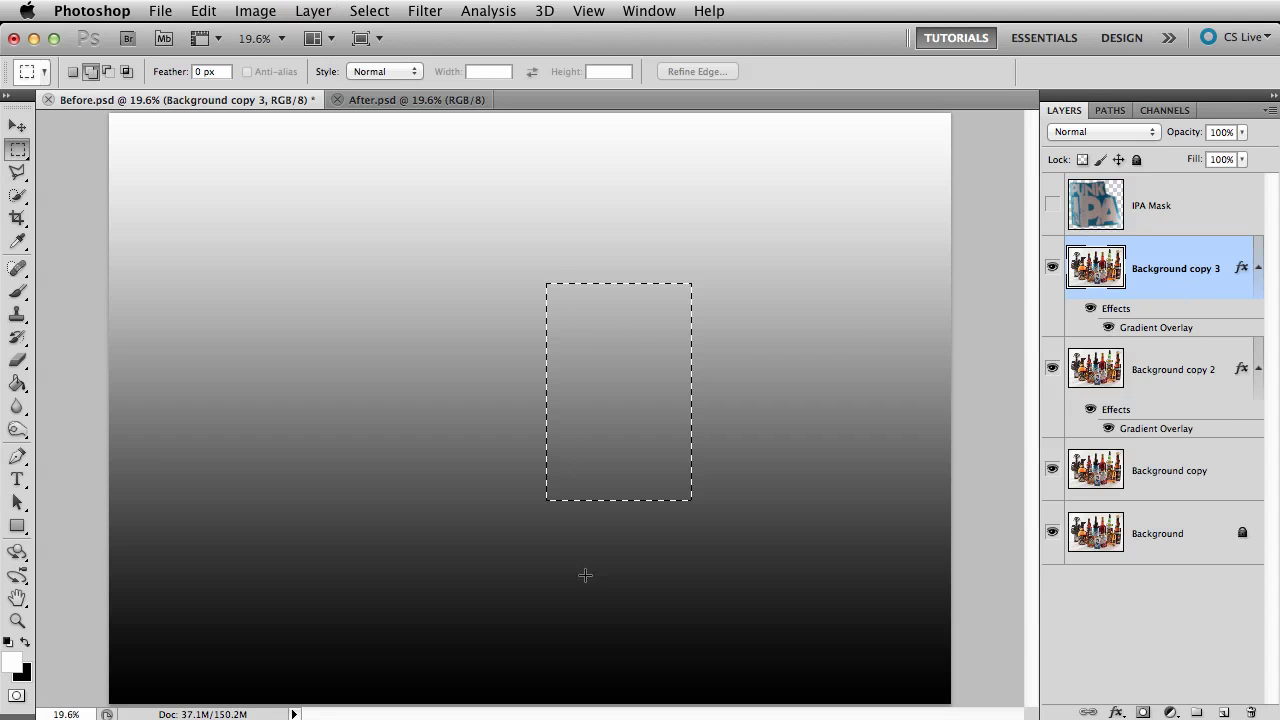
left_click(1144, 712)
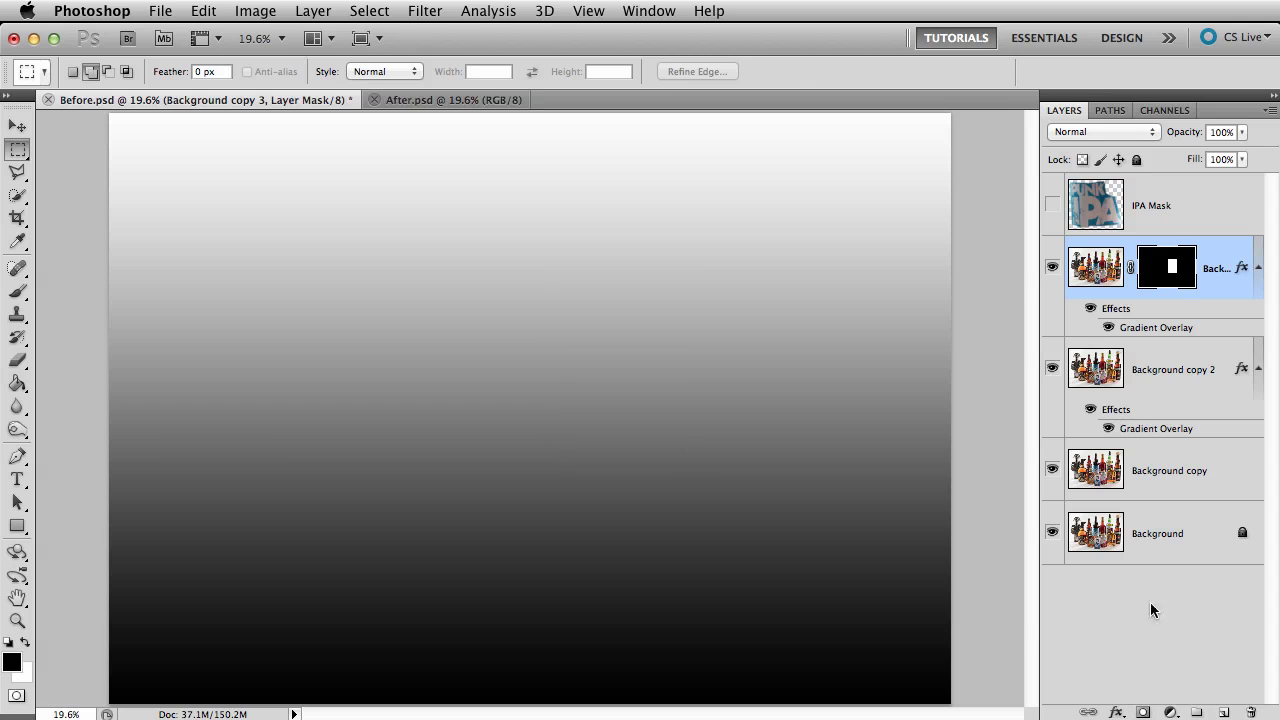
left_click(1053, 369)
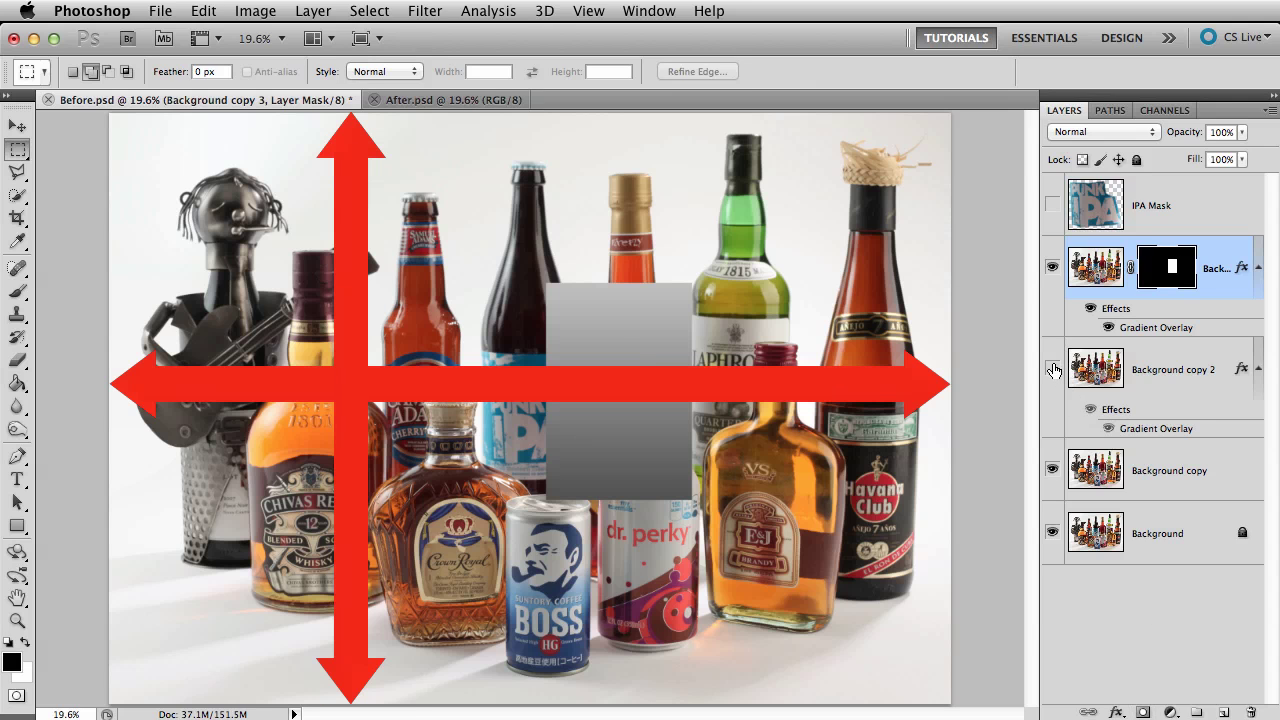
left_click(1053, 369)
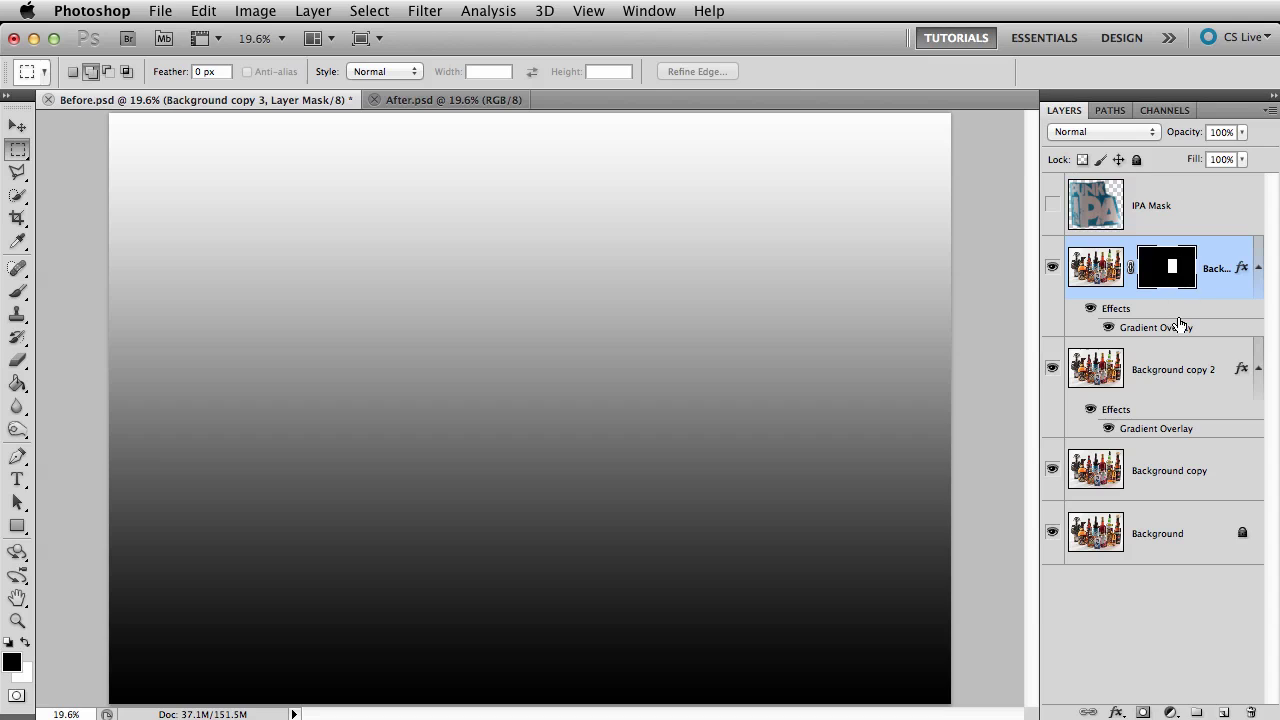
- Copy the gradient overlay style from the masked layer and paste it onto IPA Mask
right_click(1215, 267)
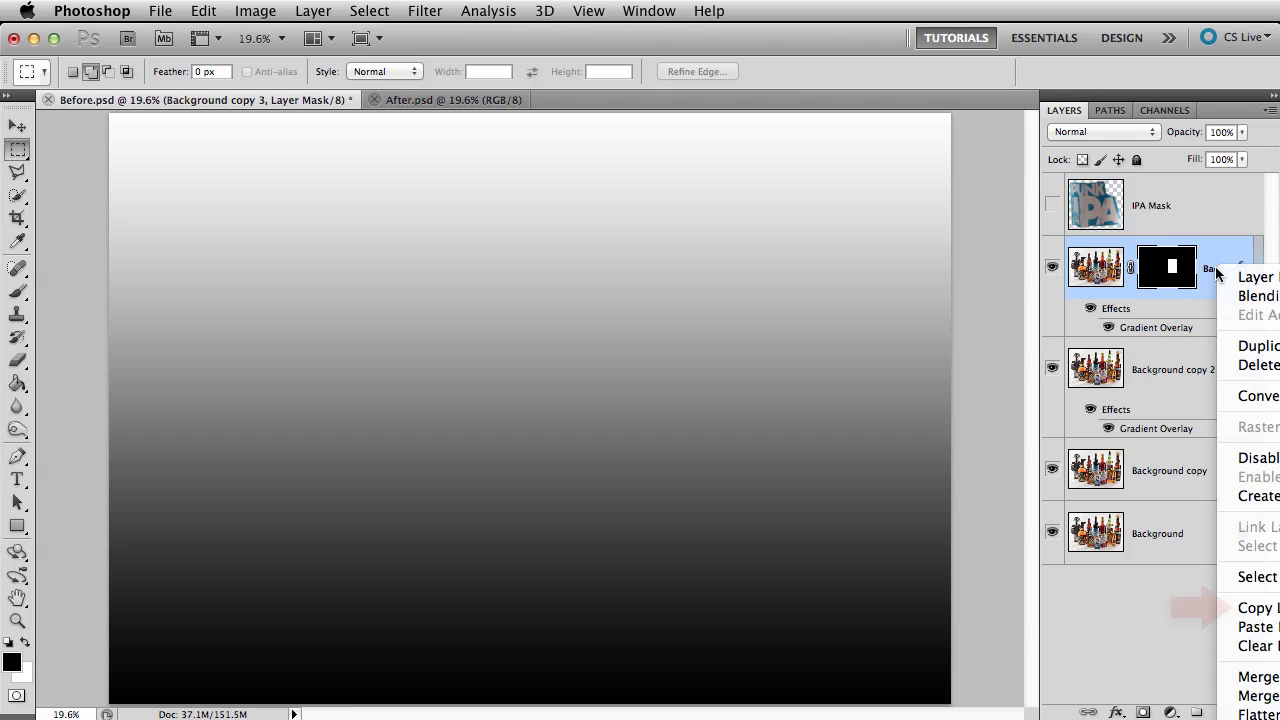
left_click(1268, 608)
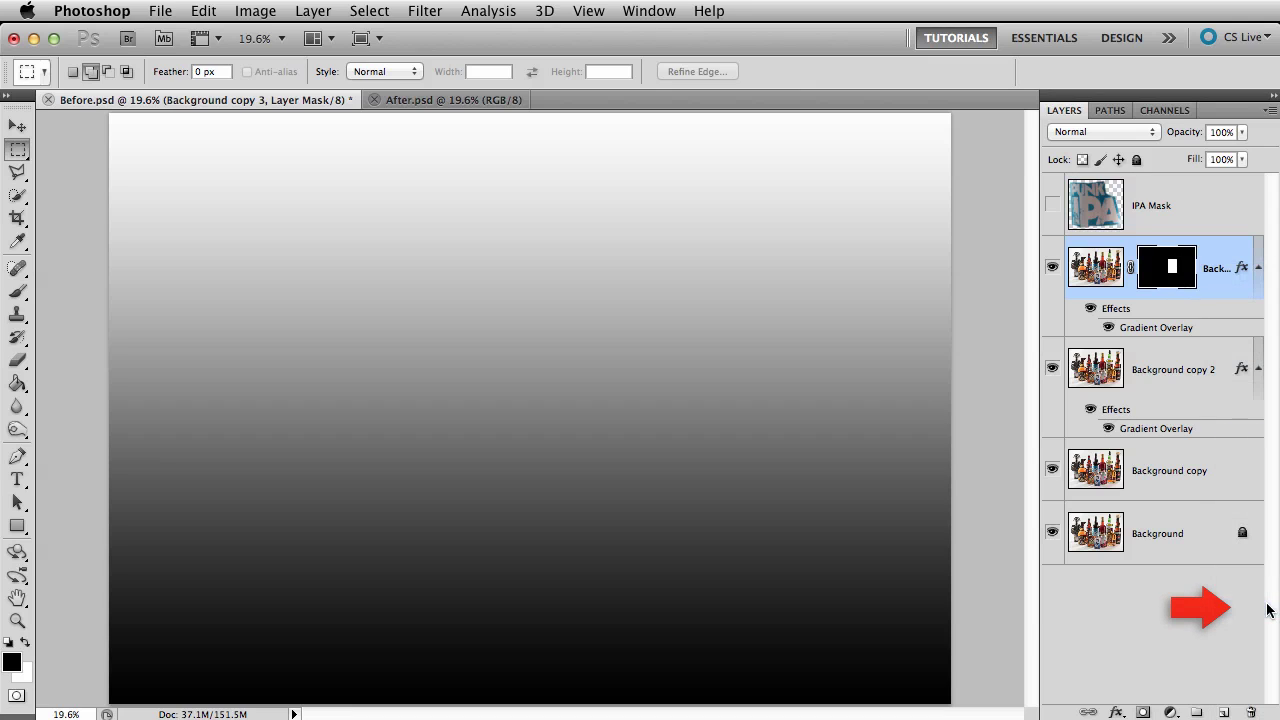
left_click(1158, 198)
right_click(1156, 198)
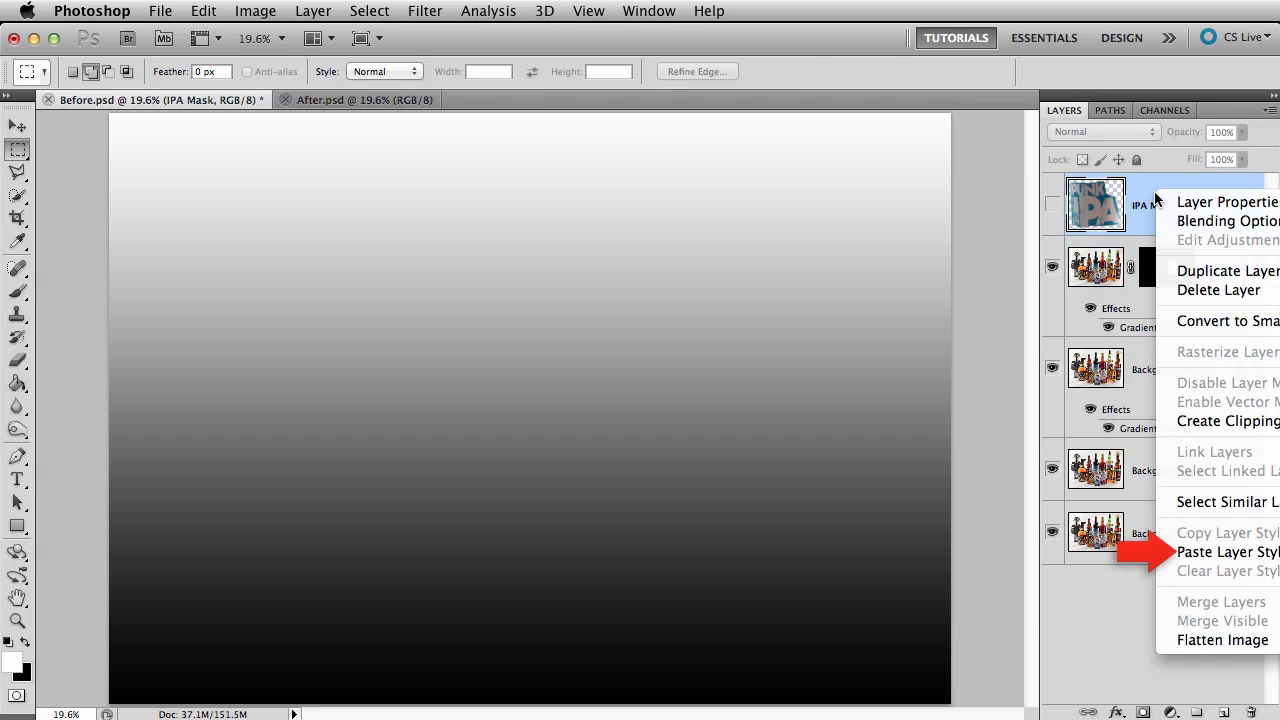
left_click(1210, 550)
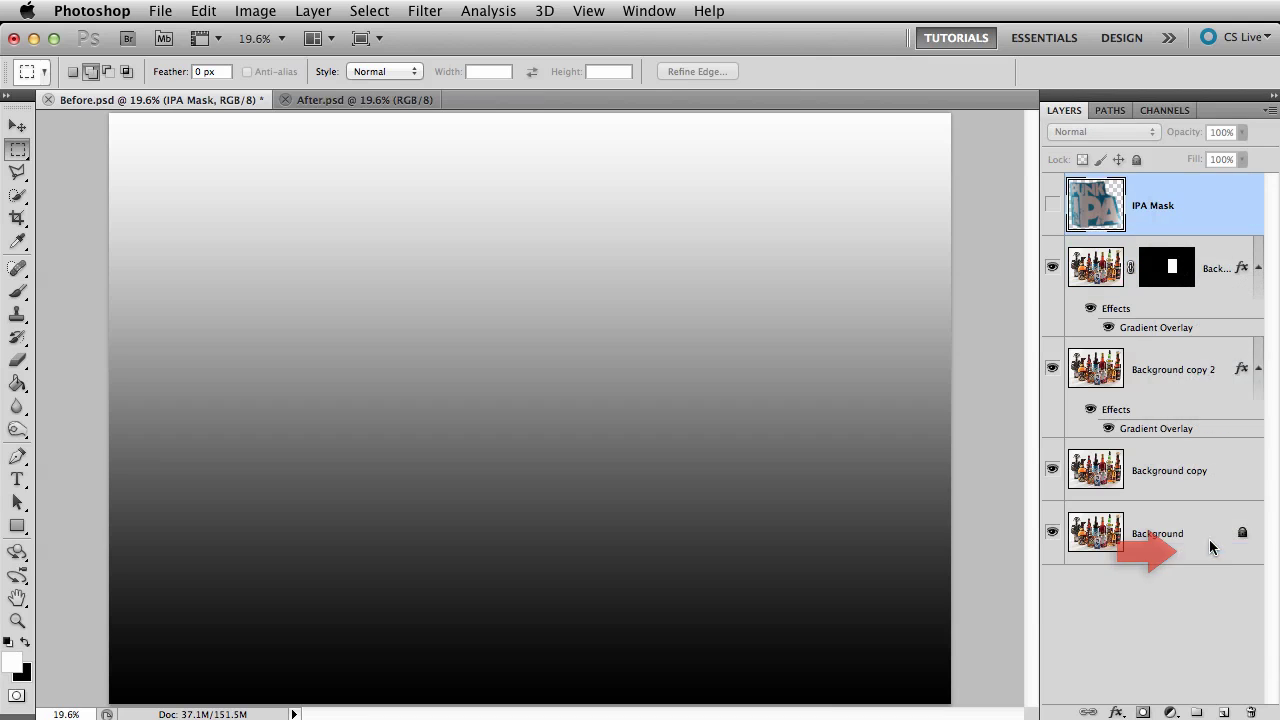
left_click(1054, 205)
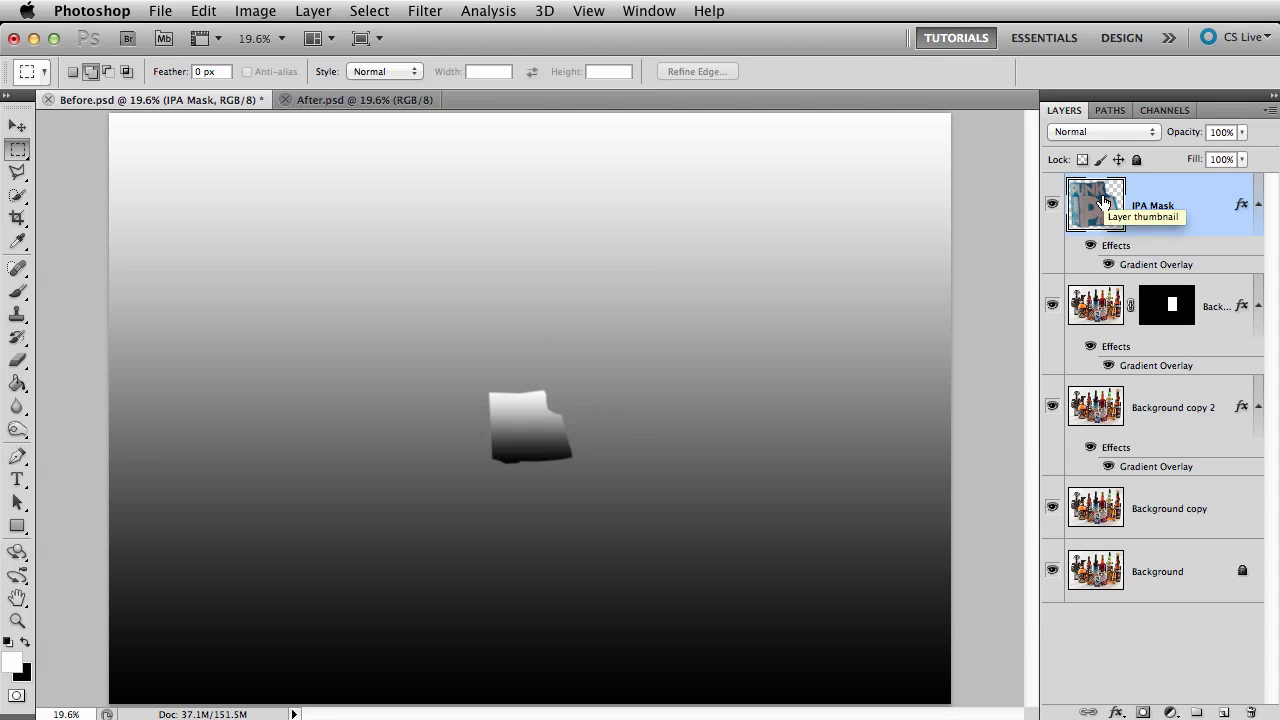
- Hide both background copies, zoom into the label, and set IPA Mask opacity to 0%
left_click(1052, 305)
left_click(1052, 403)
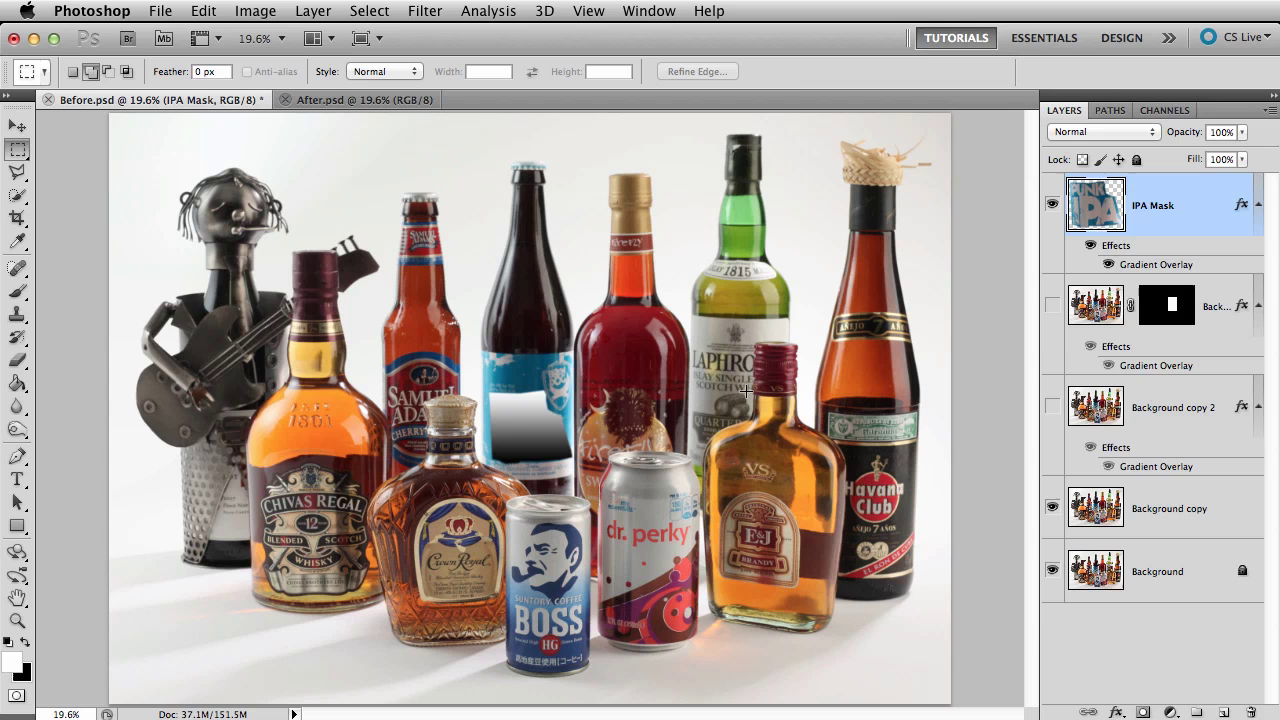
key("z")
left_click(528, 417)
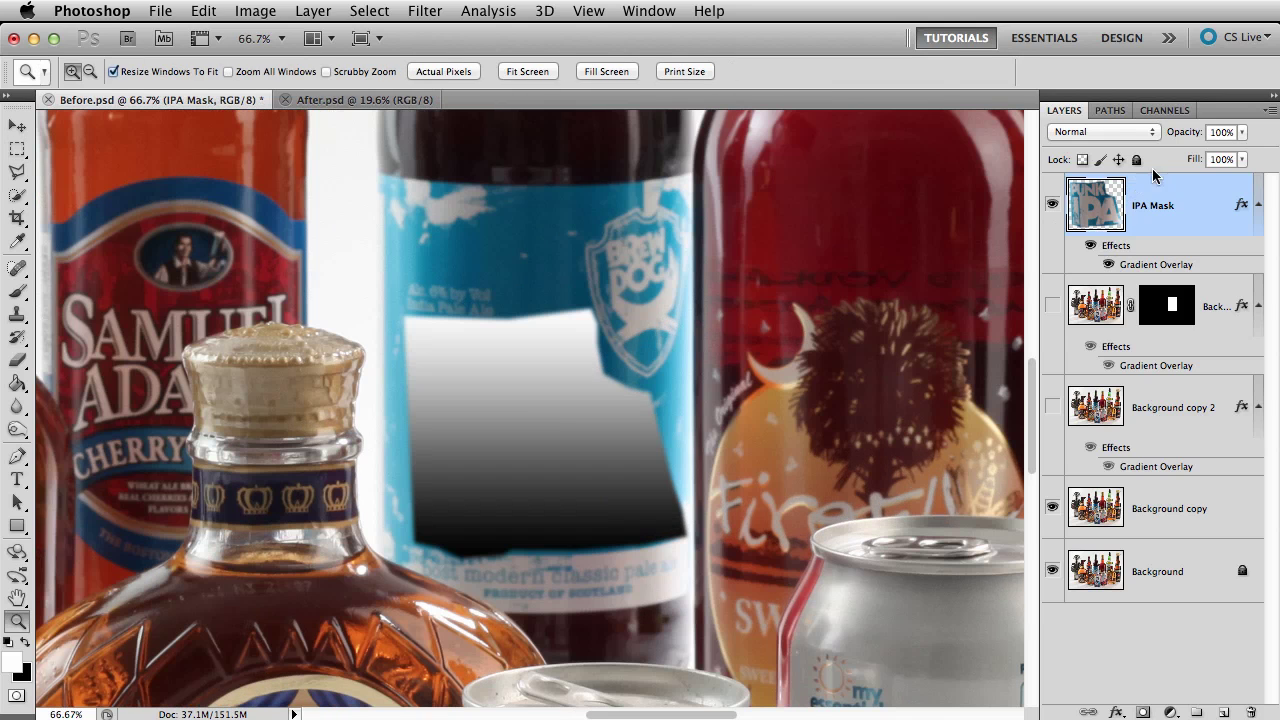
left_click_drag(1198, 141, 1047, 153)
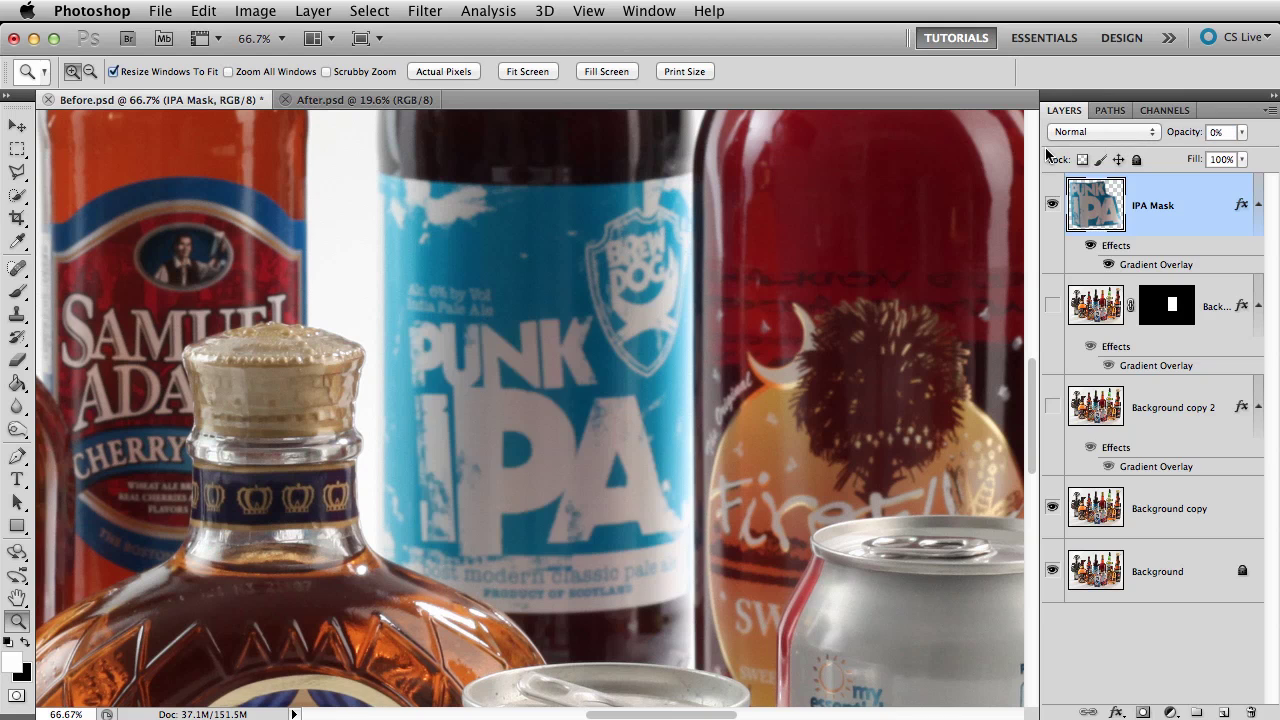
left_click(531, 469)
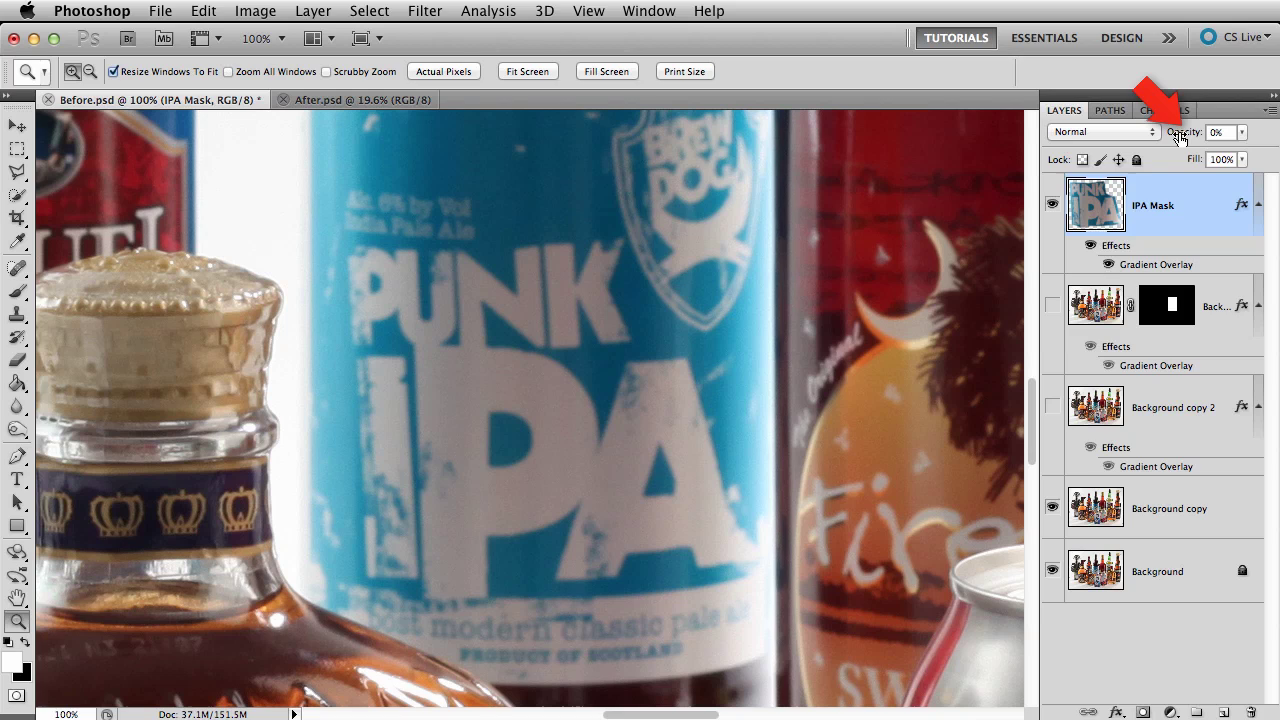
left_click_drag(1180, 138, 1150, 138)
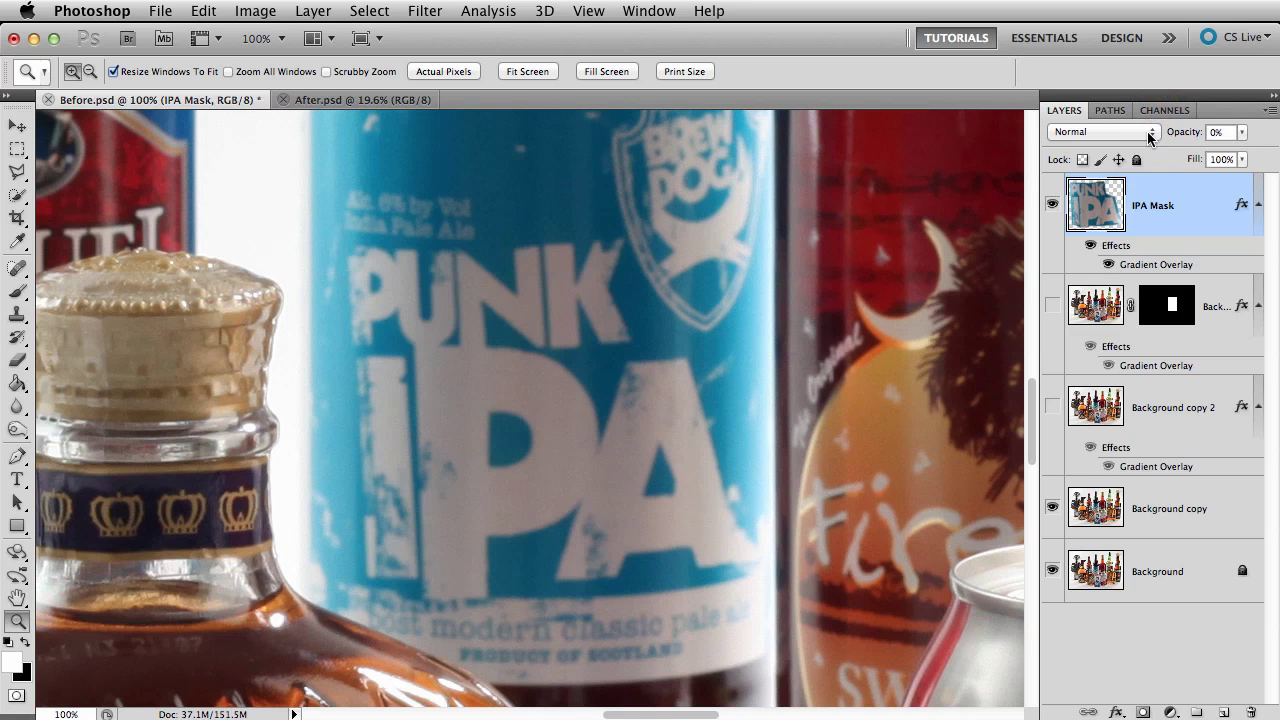
left_click(1243, 133)
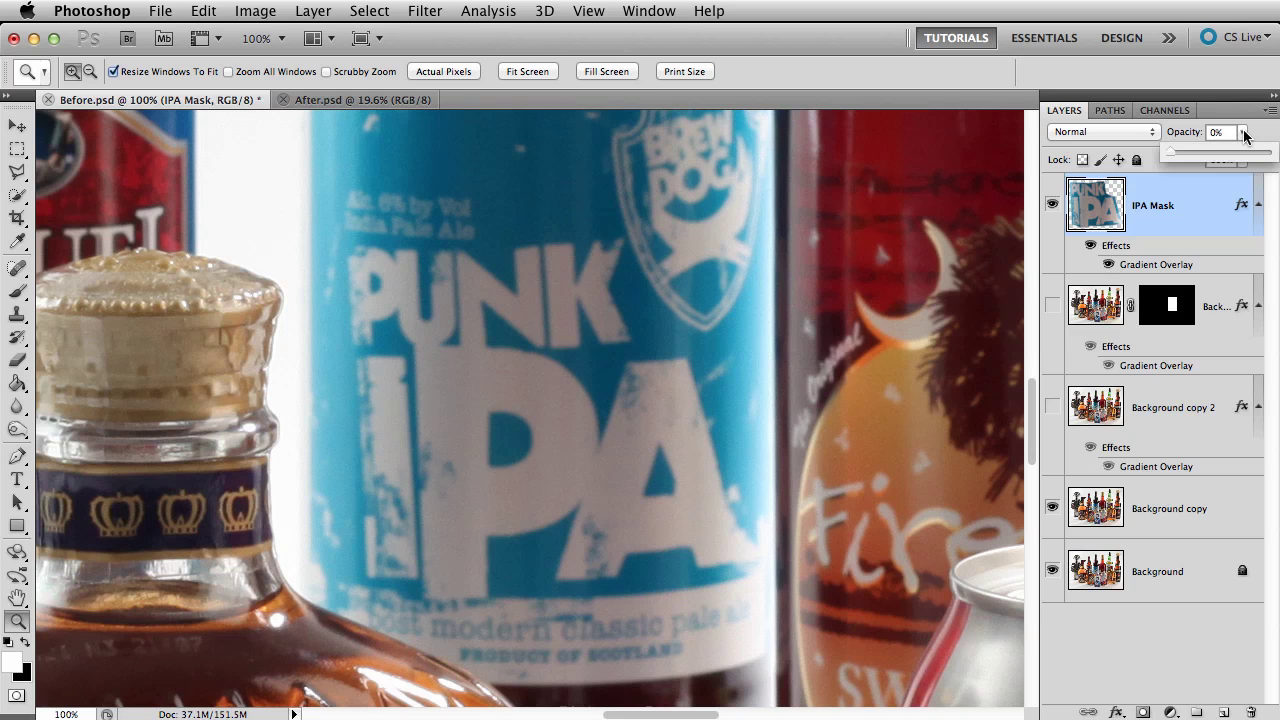
left_click(1207, 132)
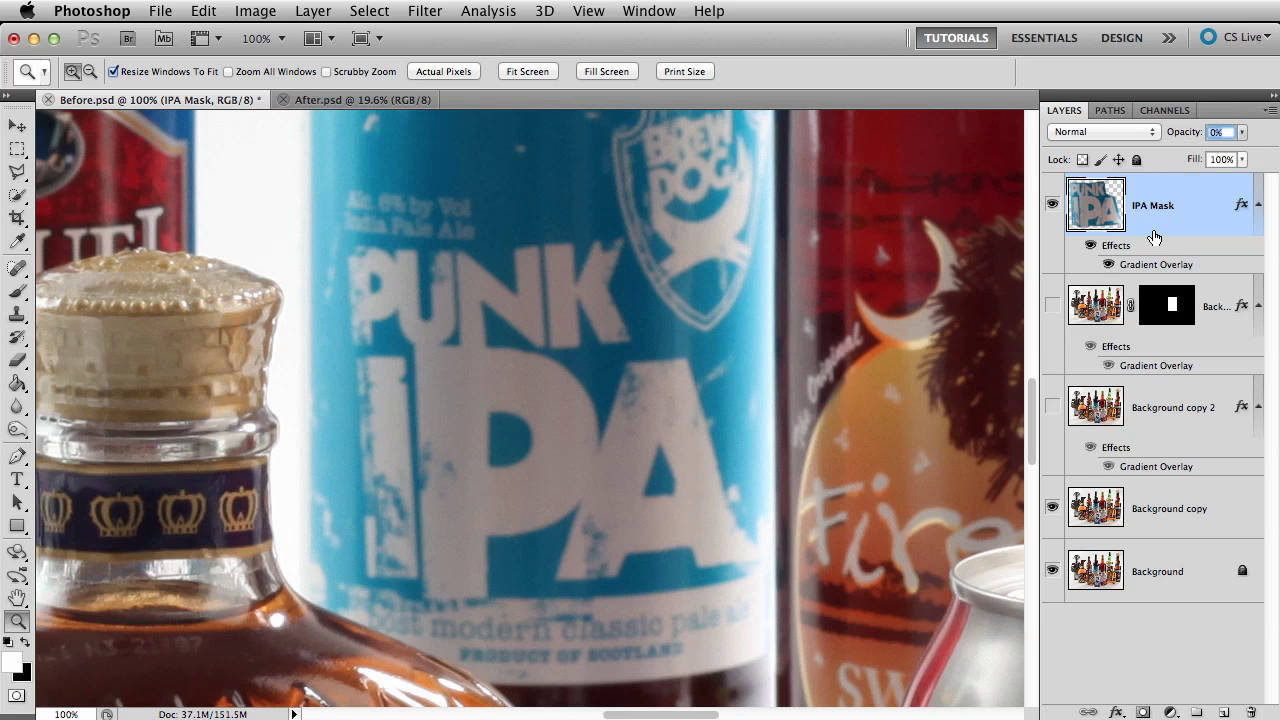
- Open IPA Mask's Gradient Overlay settings and set the angle to 0°
double_click(1194, 198)
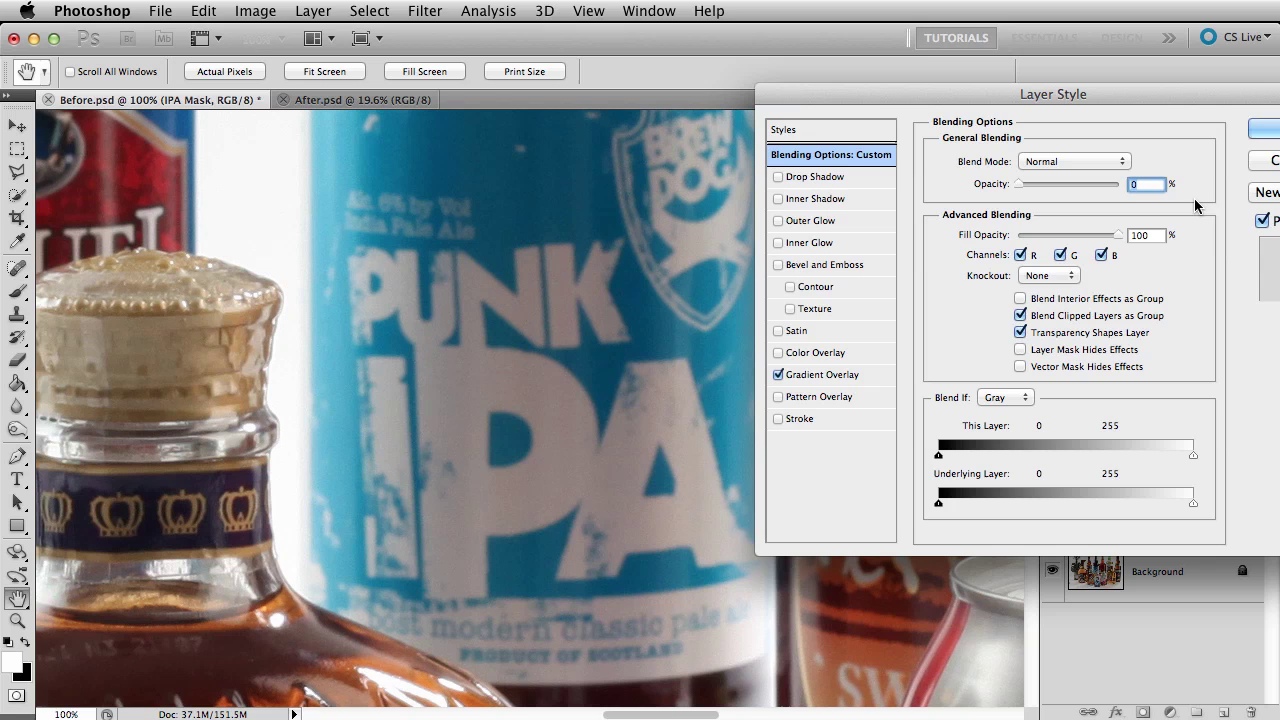
left_click_drag(1216, 93, 1278, 88)
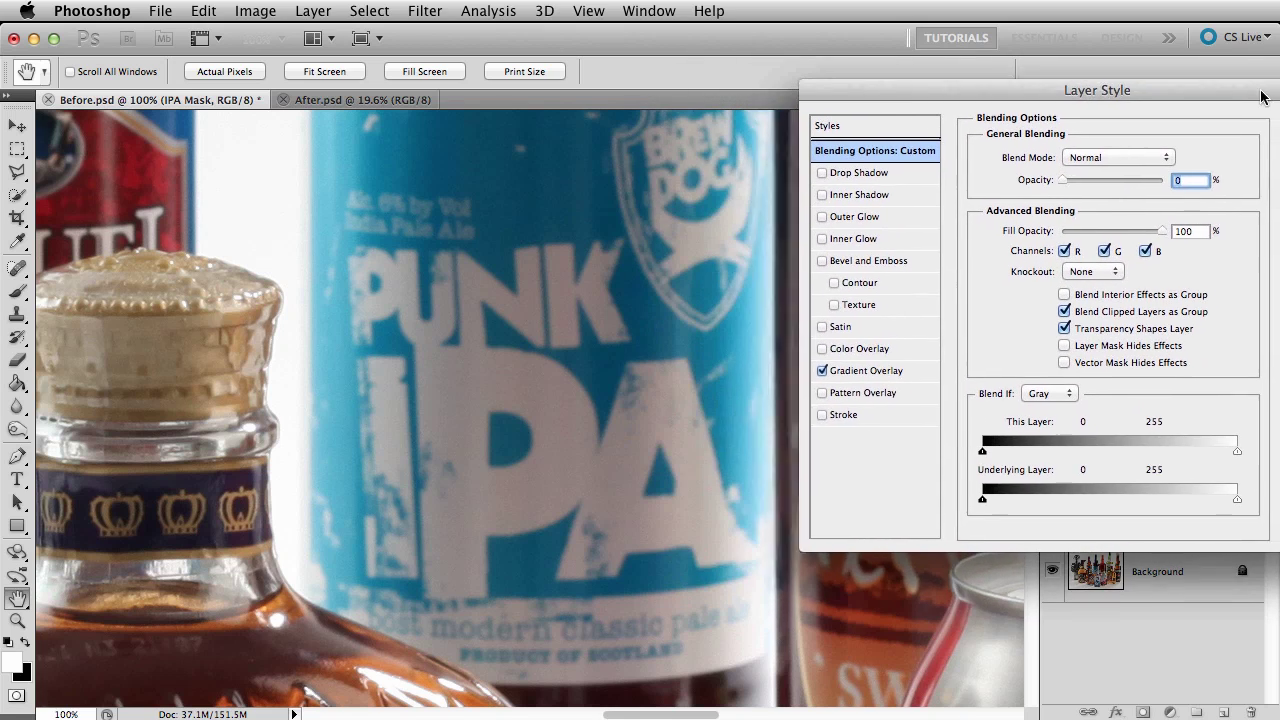
left_click(940, 370)
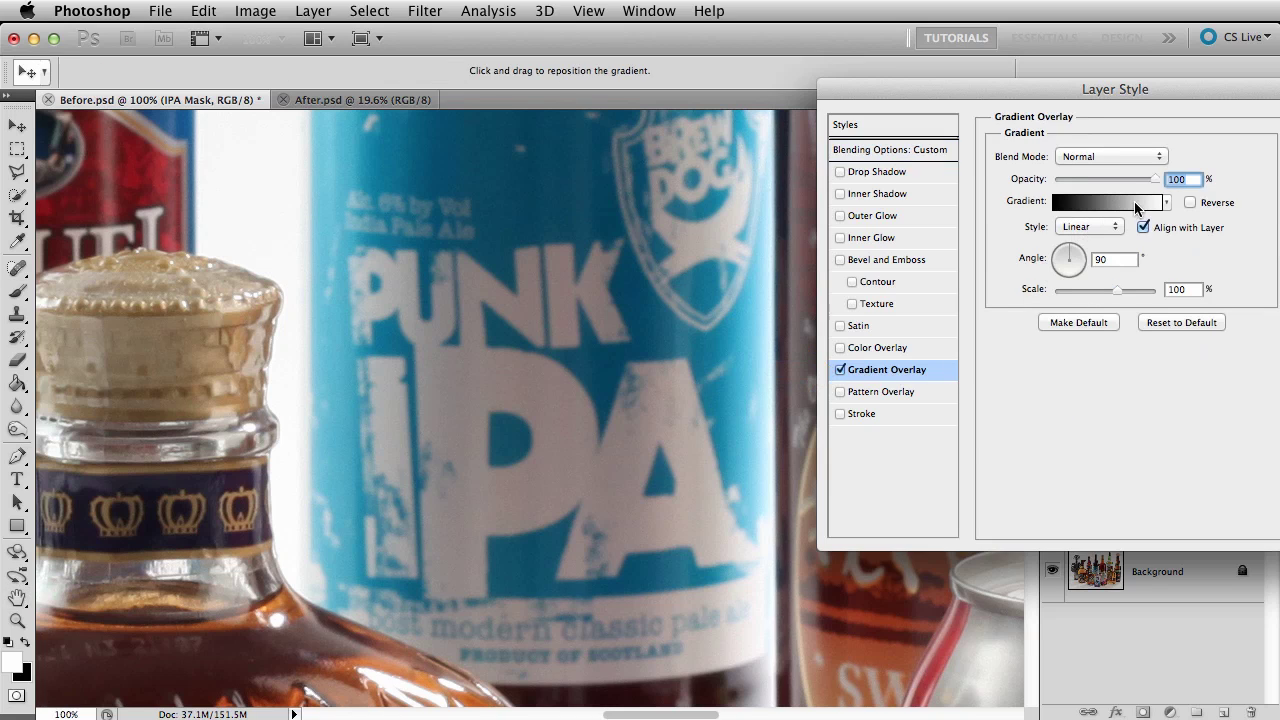
key("Tab")
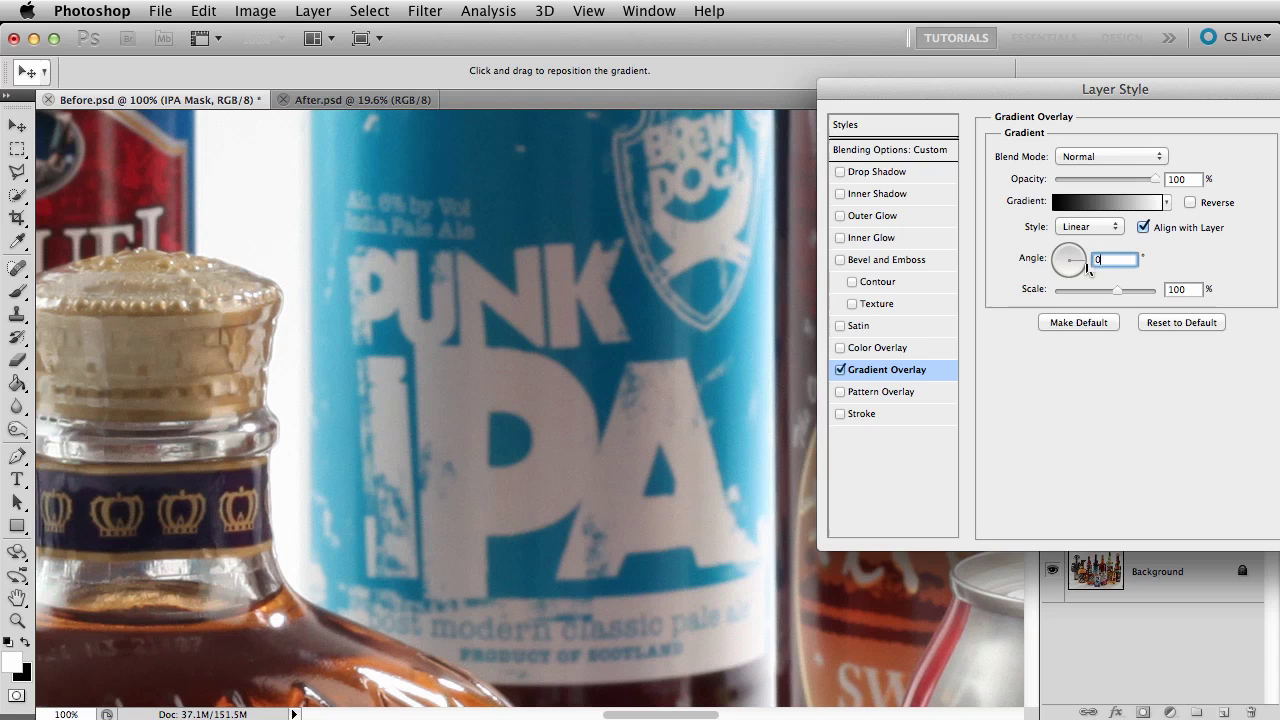
- Build a four-stop gradient of blues sampled from the bottle label, darker mid-way
left_click(1108, 201)
left_click_drag(1112, 25, 1161, 68)
left_click(823, 407)
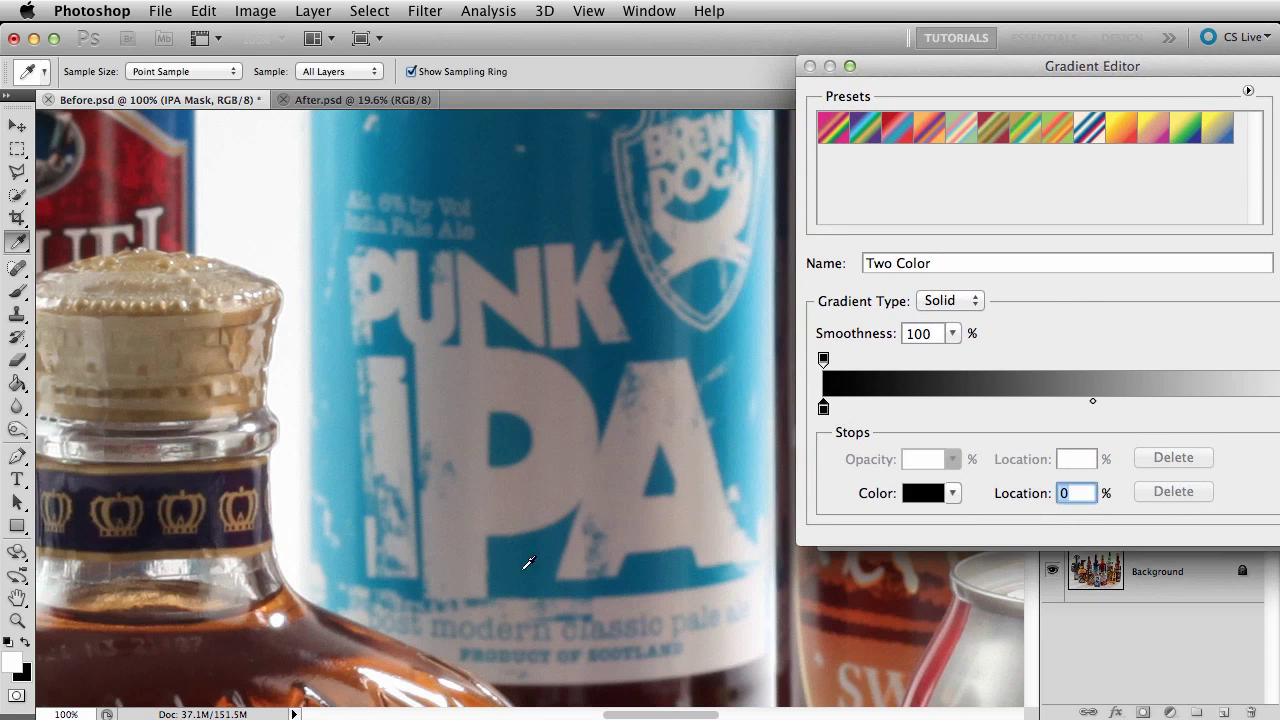
left_click(355, 348)
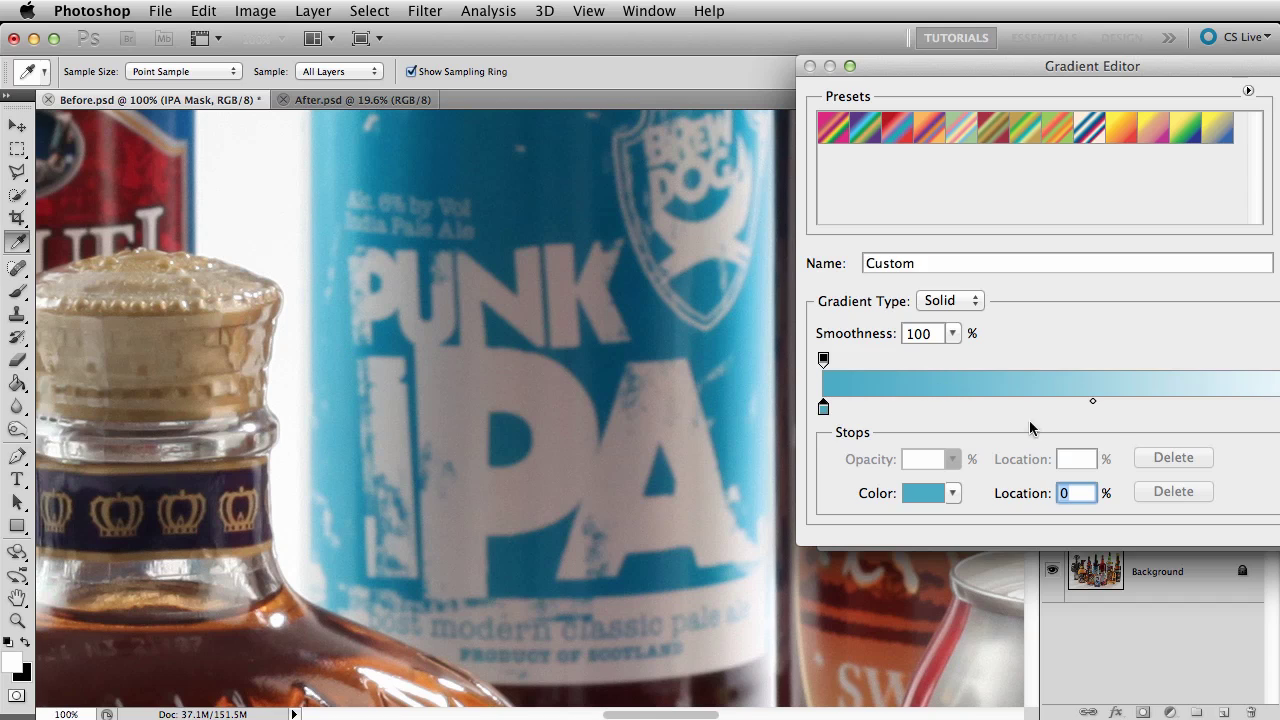
left_click(997, 409)
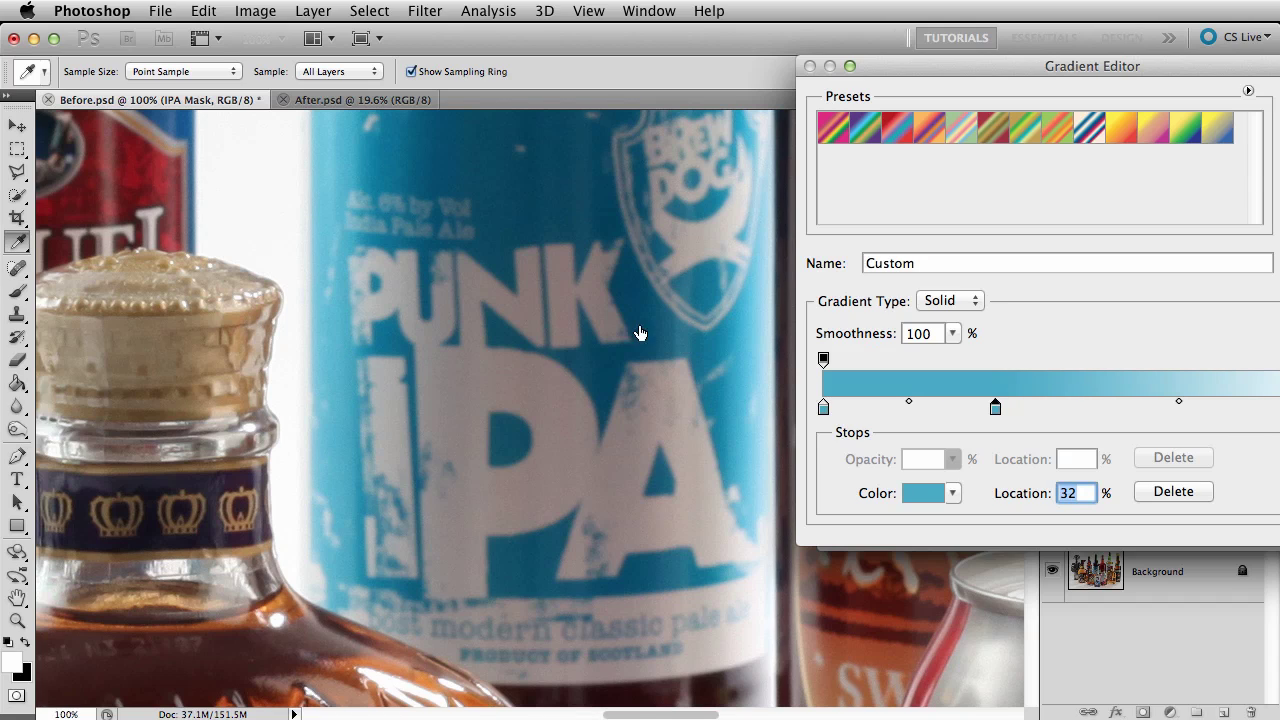
left_click(465, 336)
left_click(1173, 408)
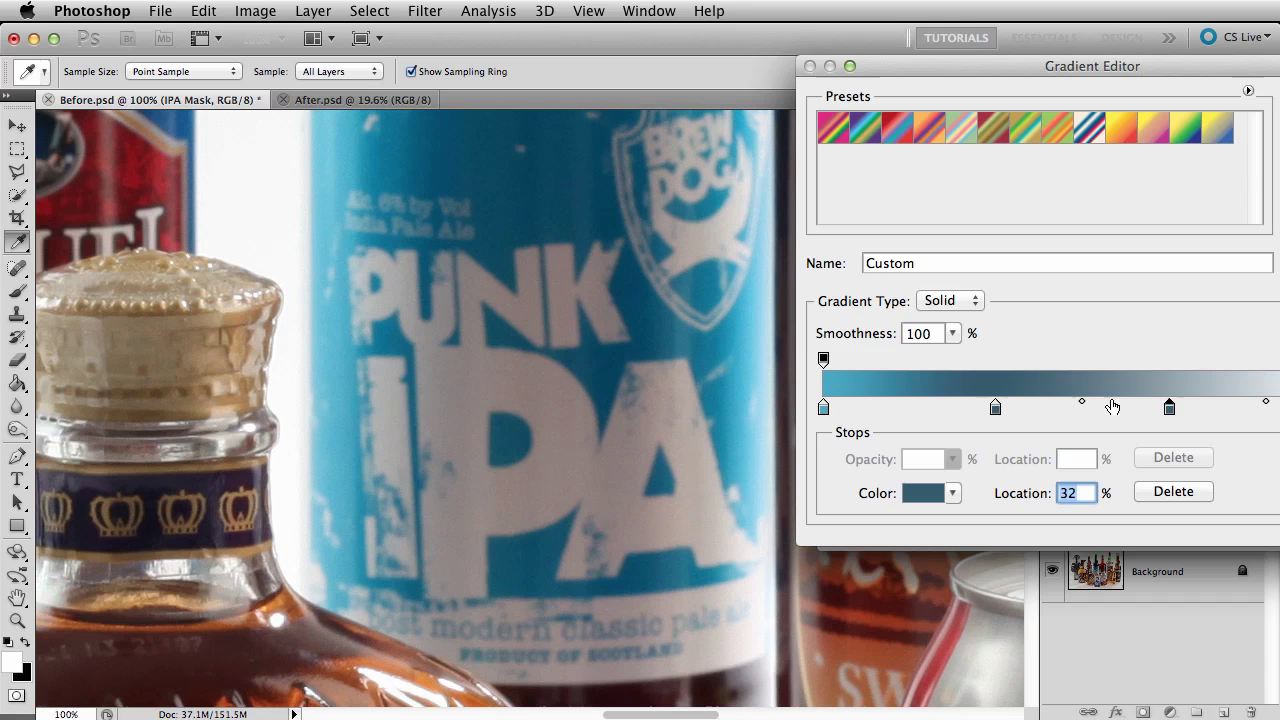
left_click(599, 348)
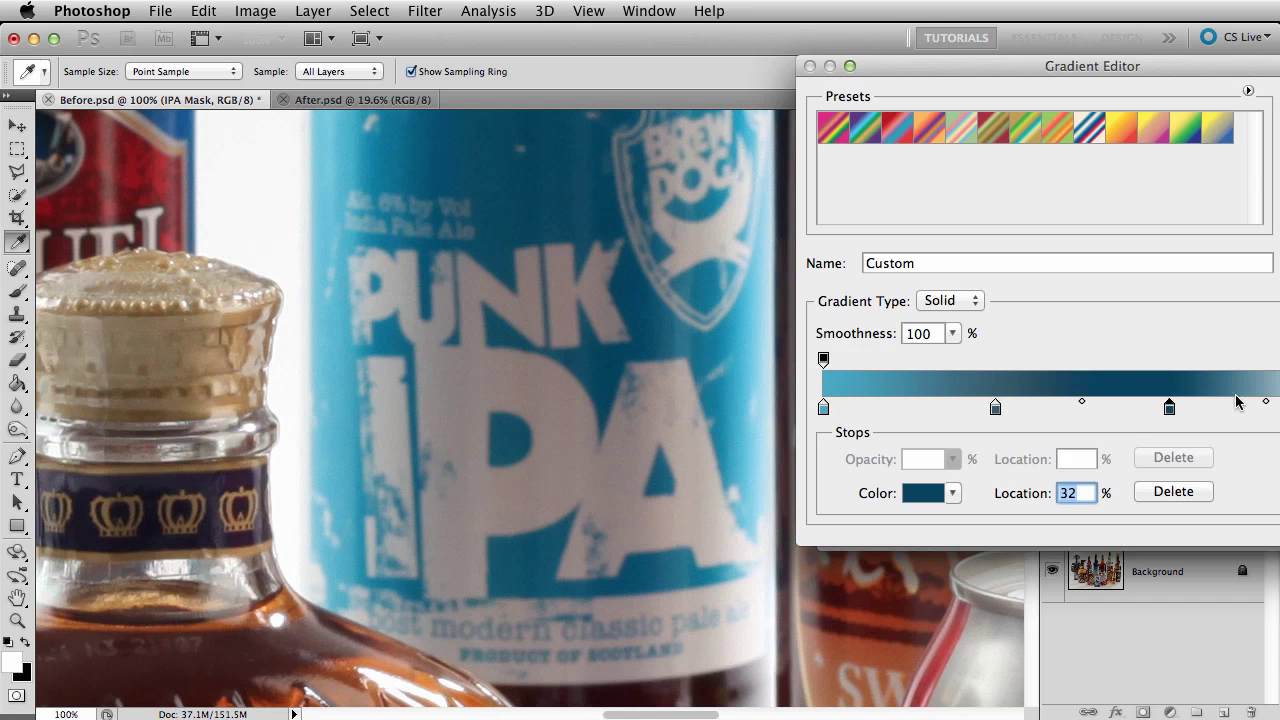
left_click(1278, 407)
left_click(741, 443)
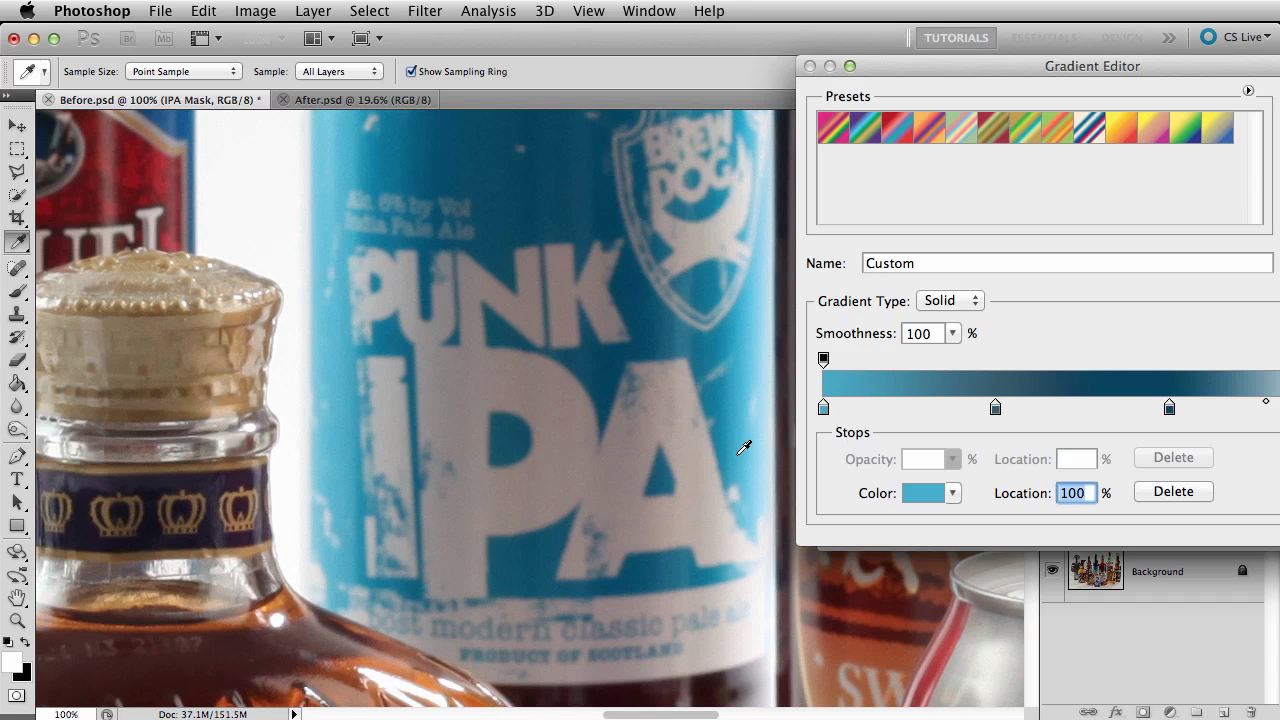
- Confirm the blue gradient and set IPA Mask layer opacity back to 100%
key("Return")
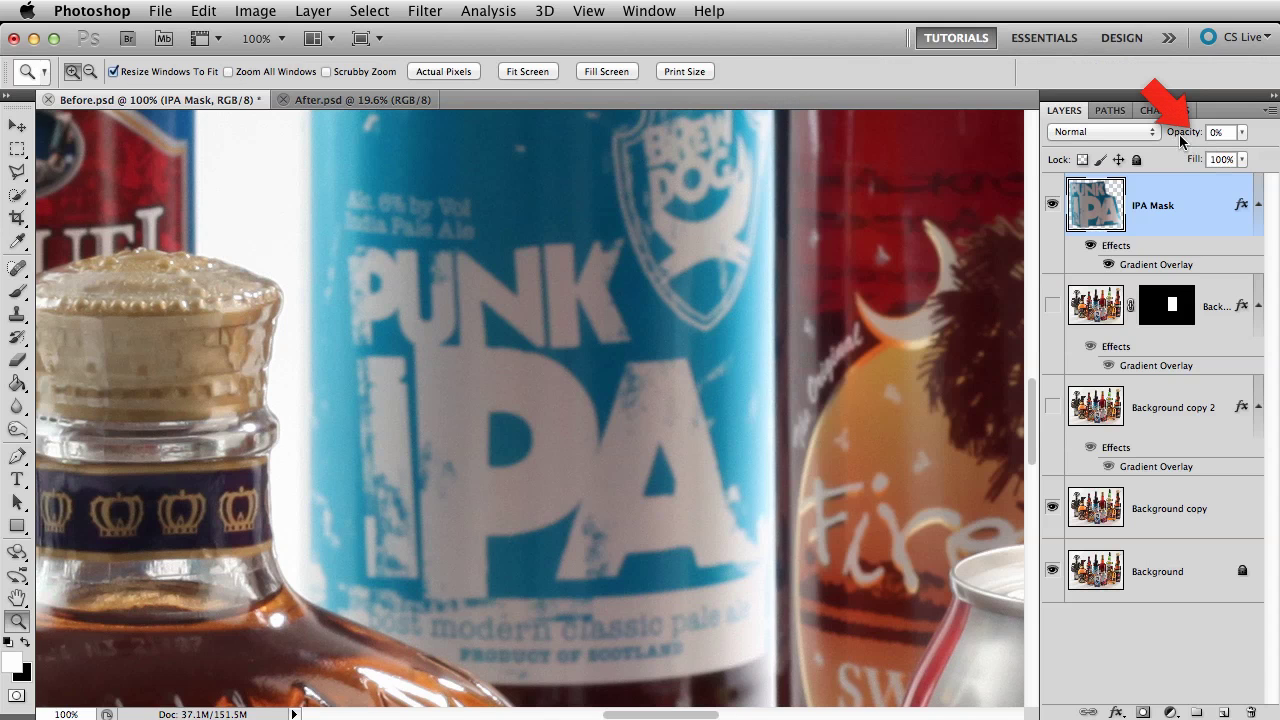
left_click_drag(1180, 138, 1244, 138)
type("100")
key("Return")
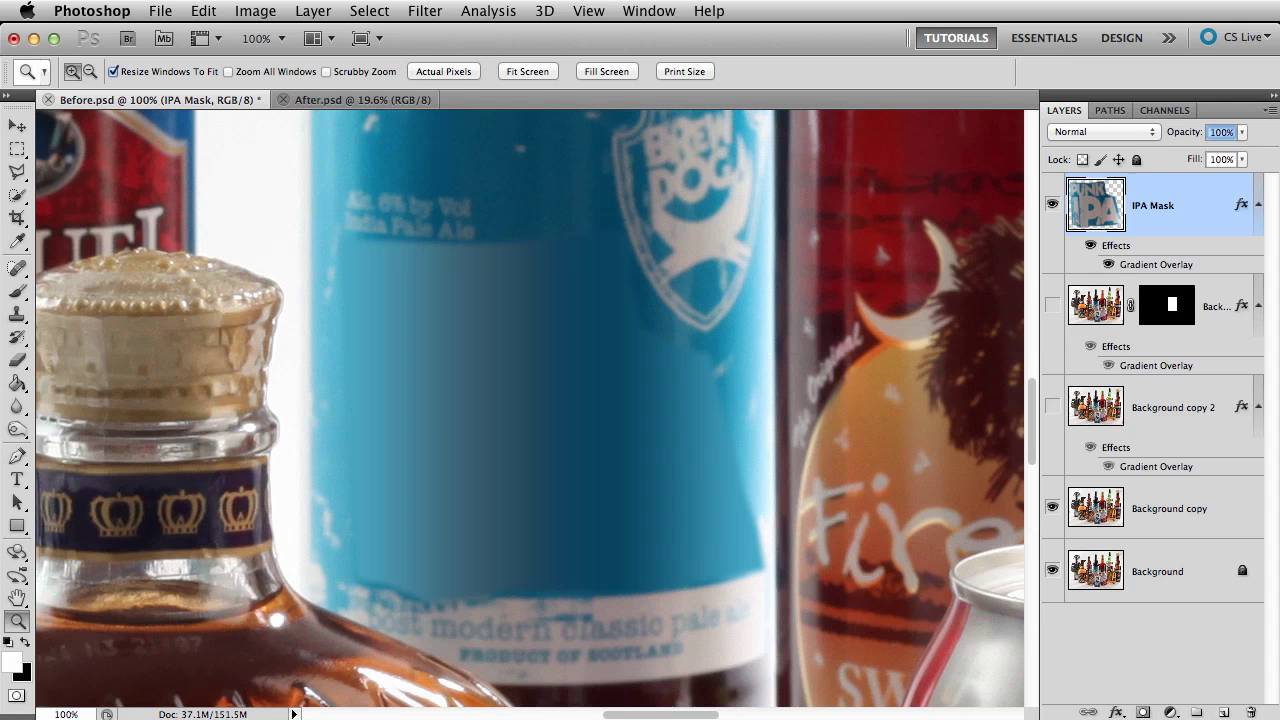
key("Return")
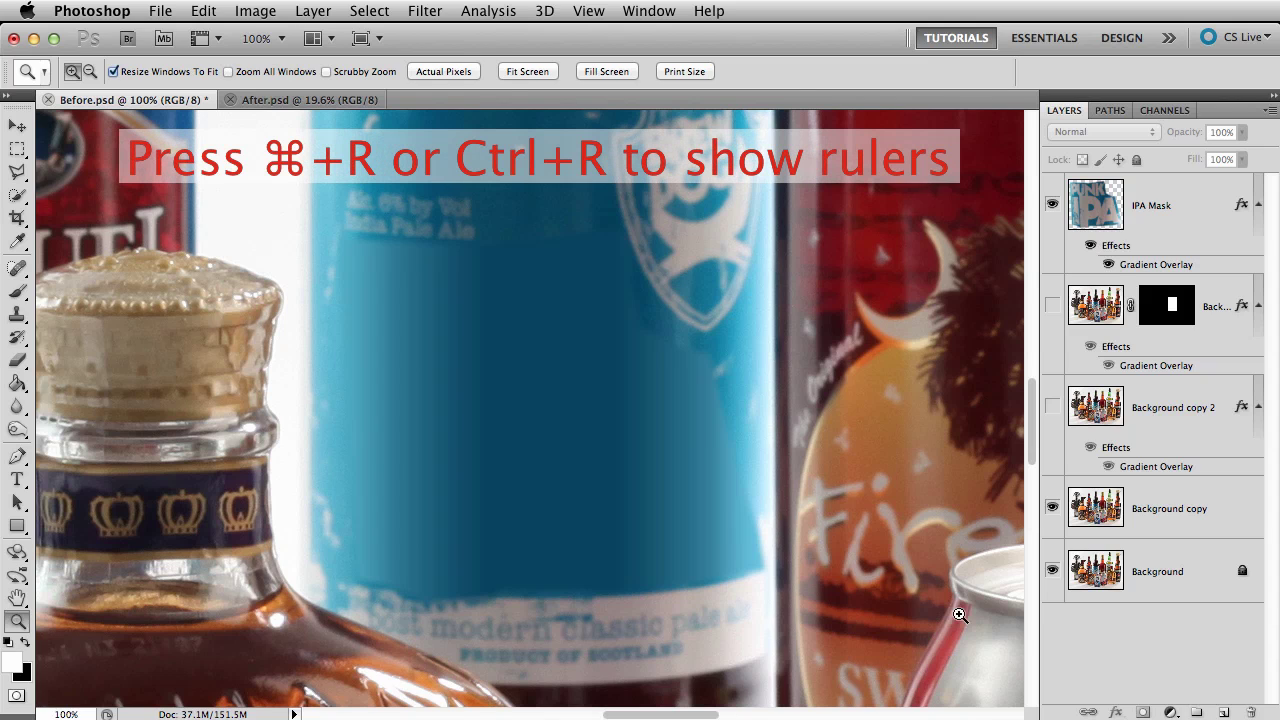
- Show rulers and add horizontal guides at the blue patch's top and bottom edges
key("super+r")
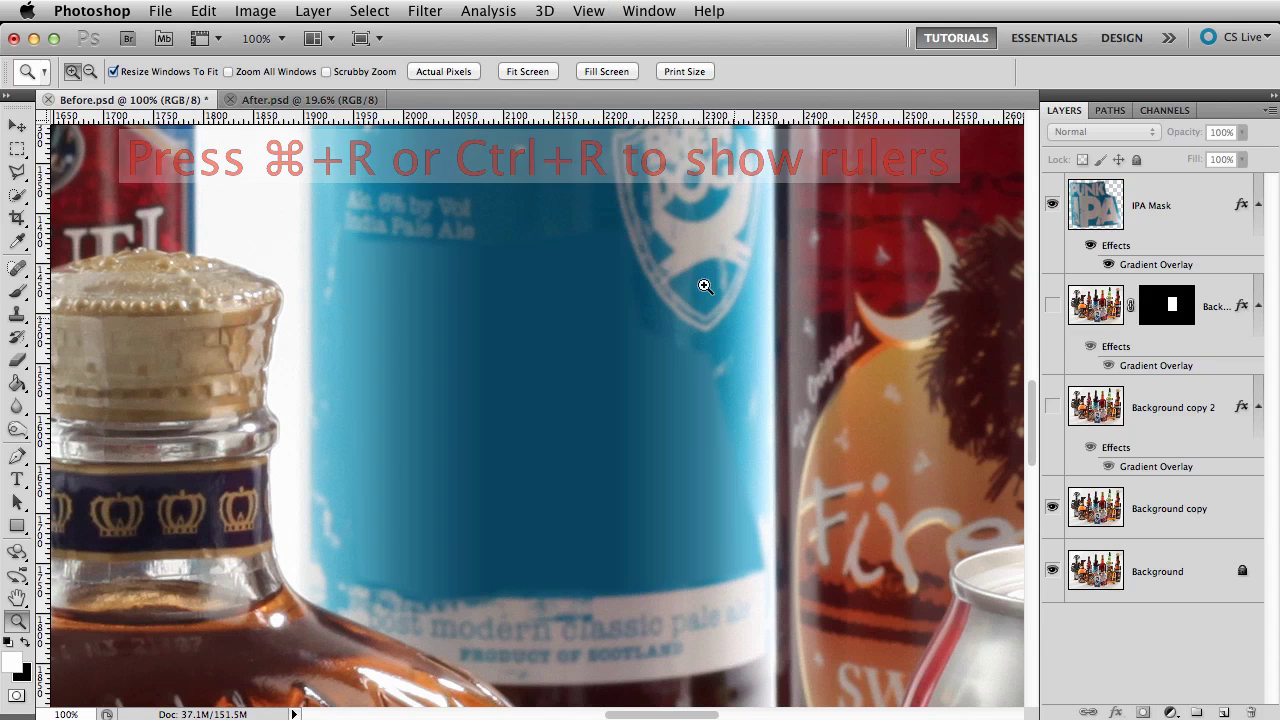
left_click_drag(638, 120, 640, 241)
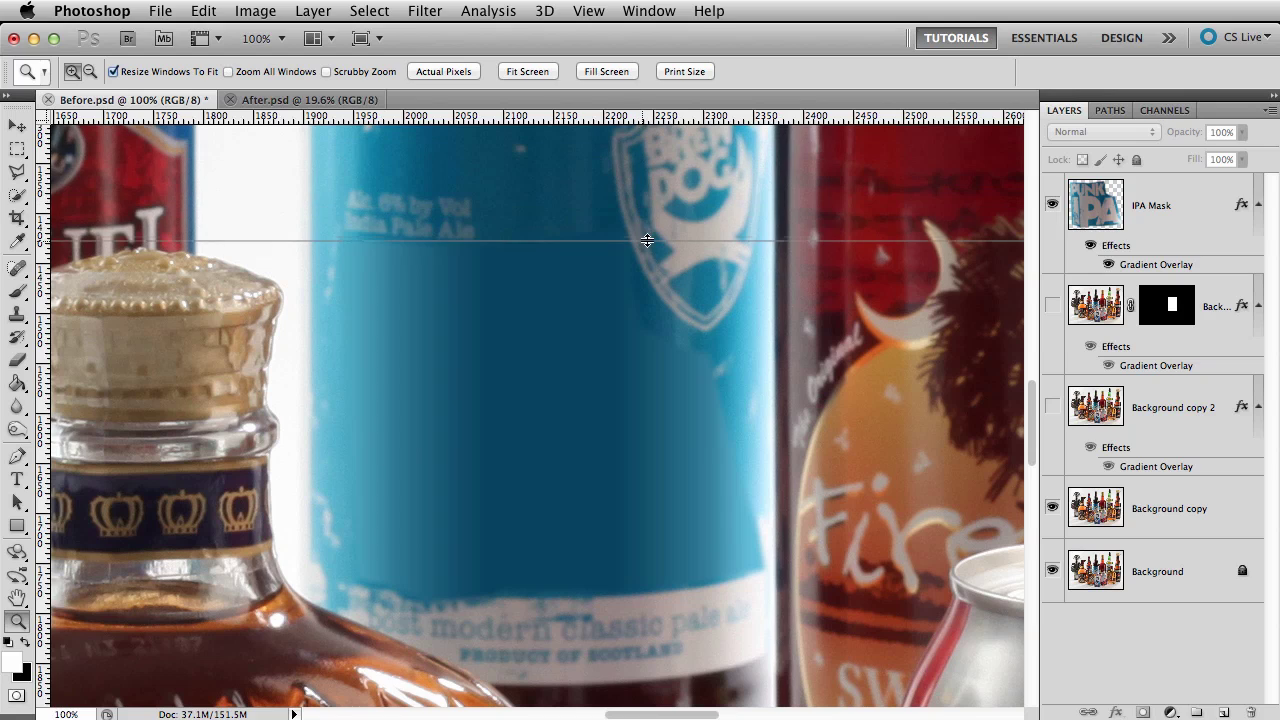
left_click_drag(655, 119, 680, 575)
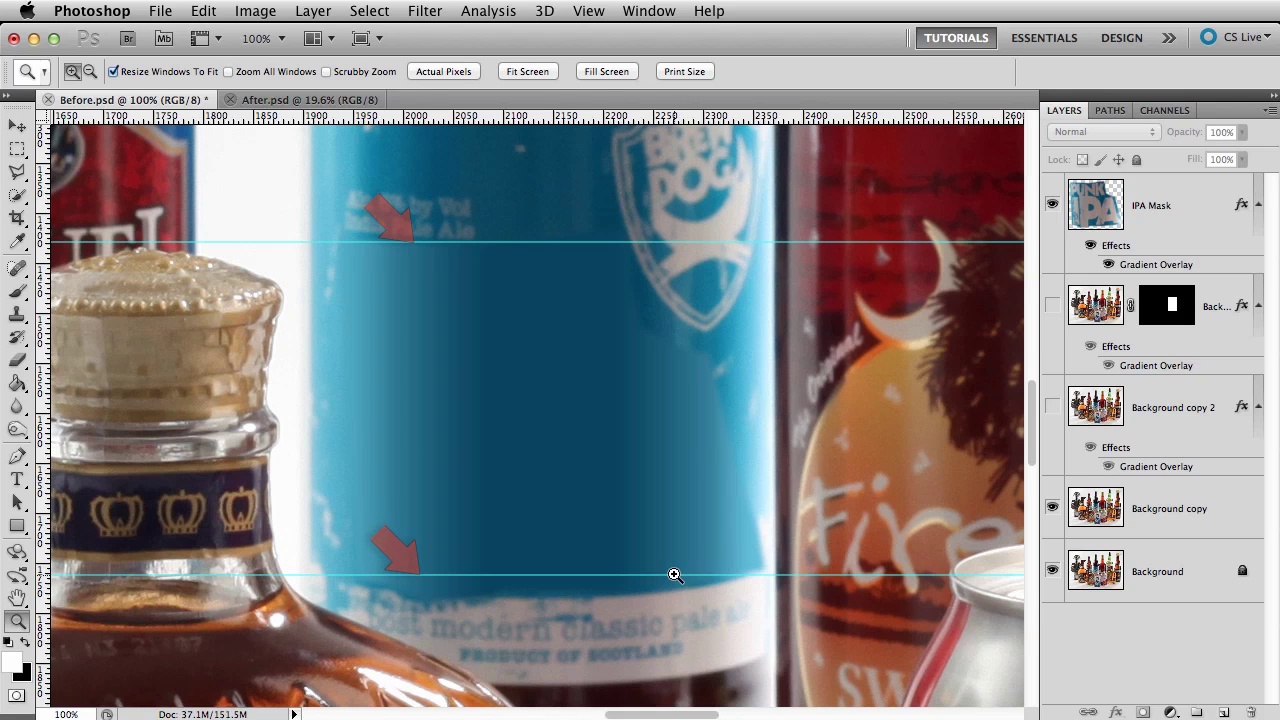
key("v")
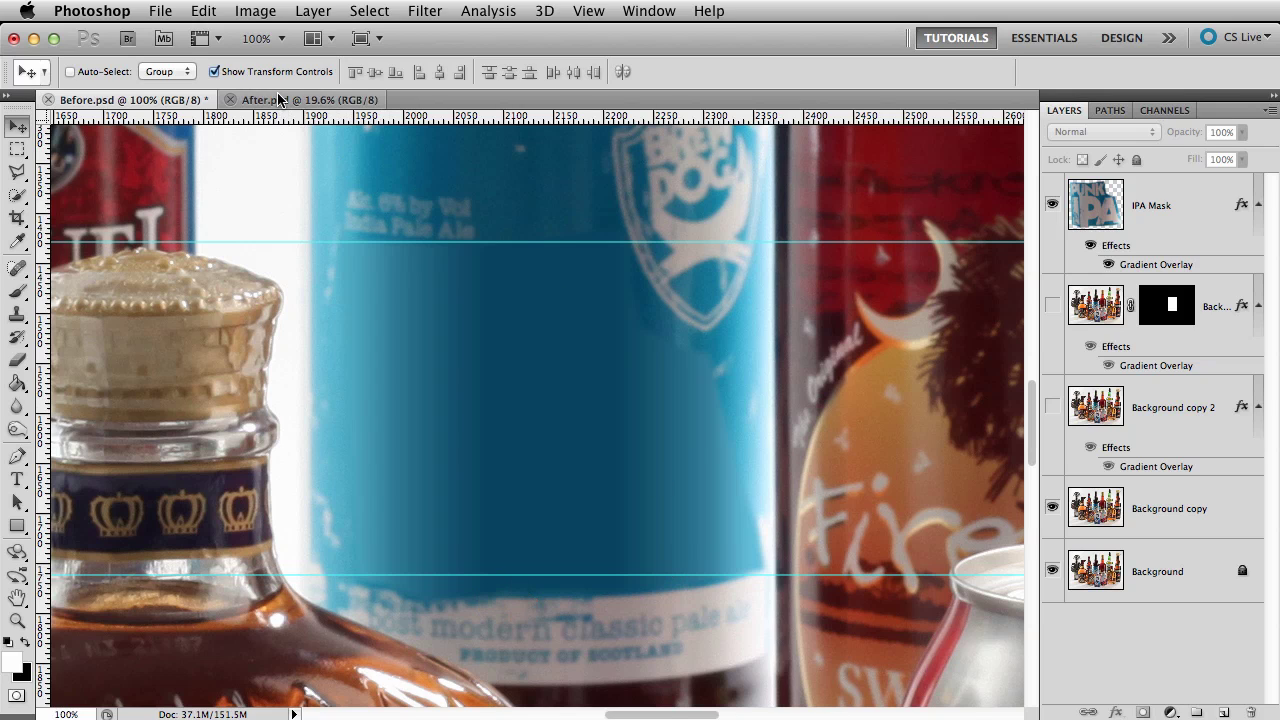
- Float After.psd and drag its Tom Welsh text layer onto the Before.psd canvas
left_click_drag(300, 99, 341, 172)
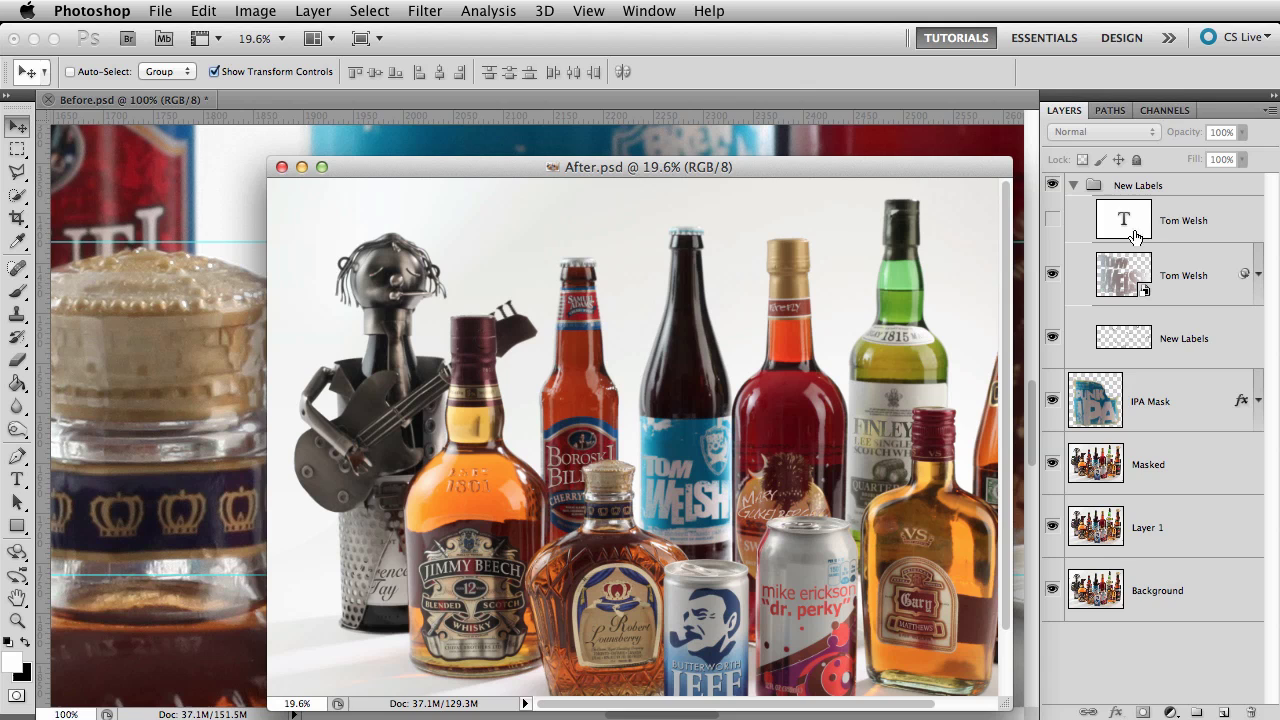
left_click_drag(1136, 236, 564, 454)
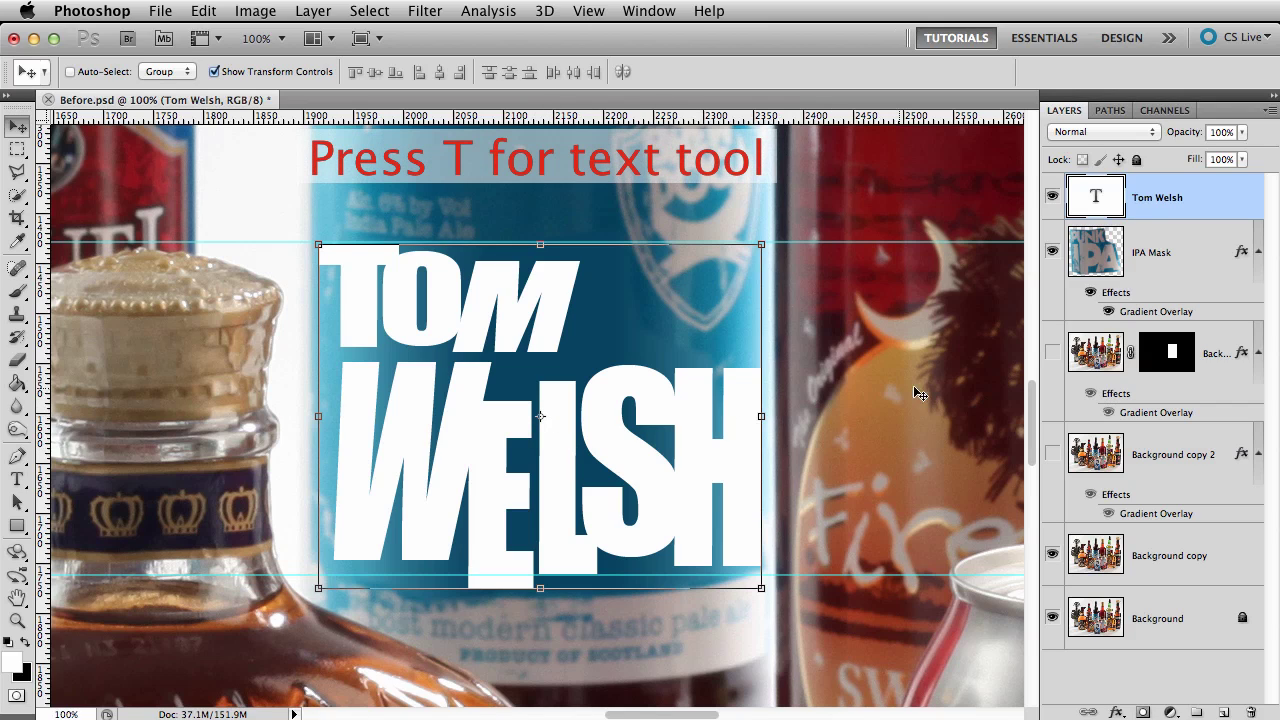
- Warp the TOM WELSH text with an Arch style at a -5 bend
key("t")
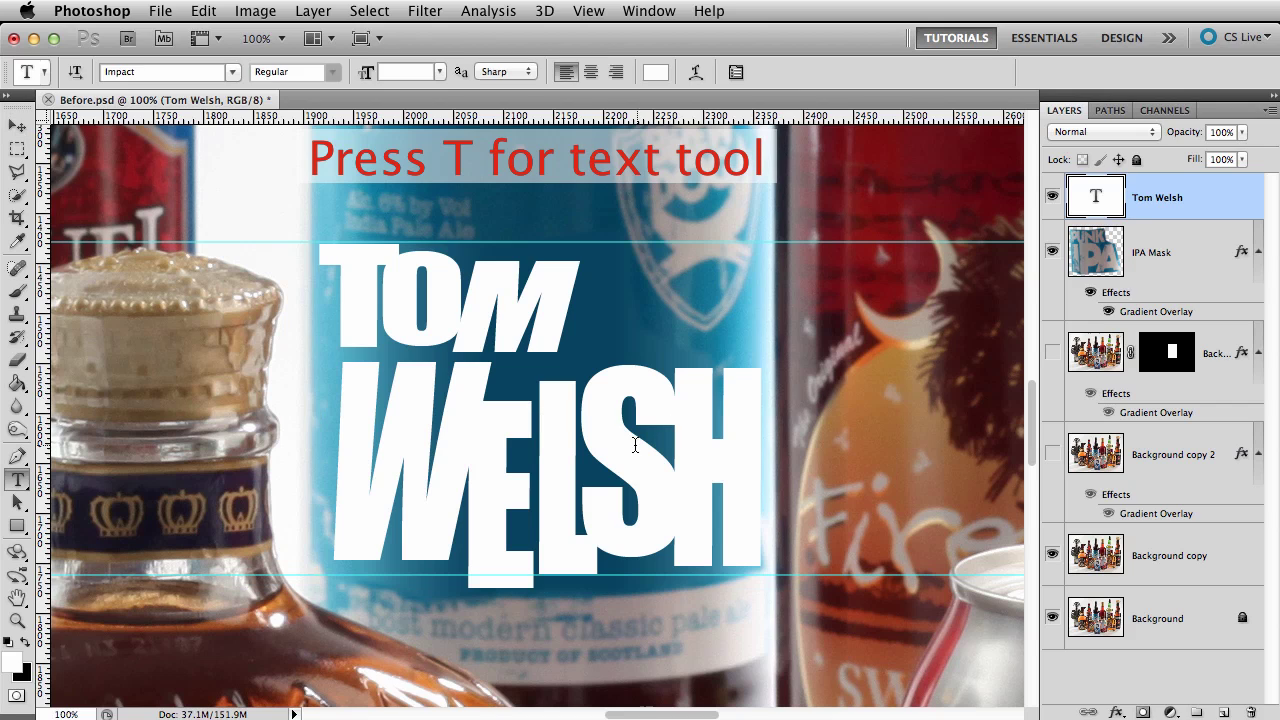
left_click(635, 445)
key("super+a")
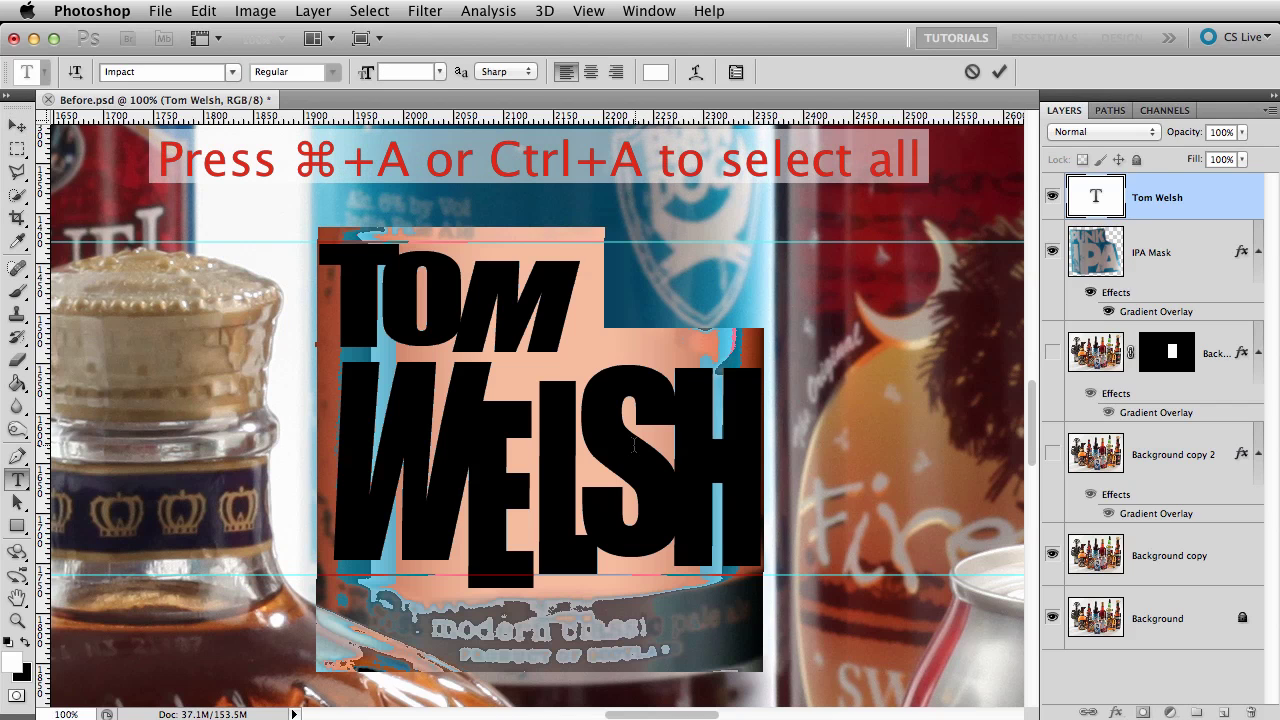
left_click(697, 75)
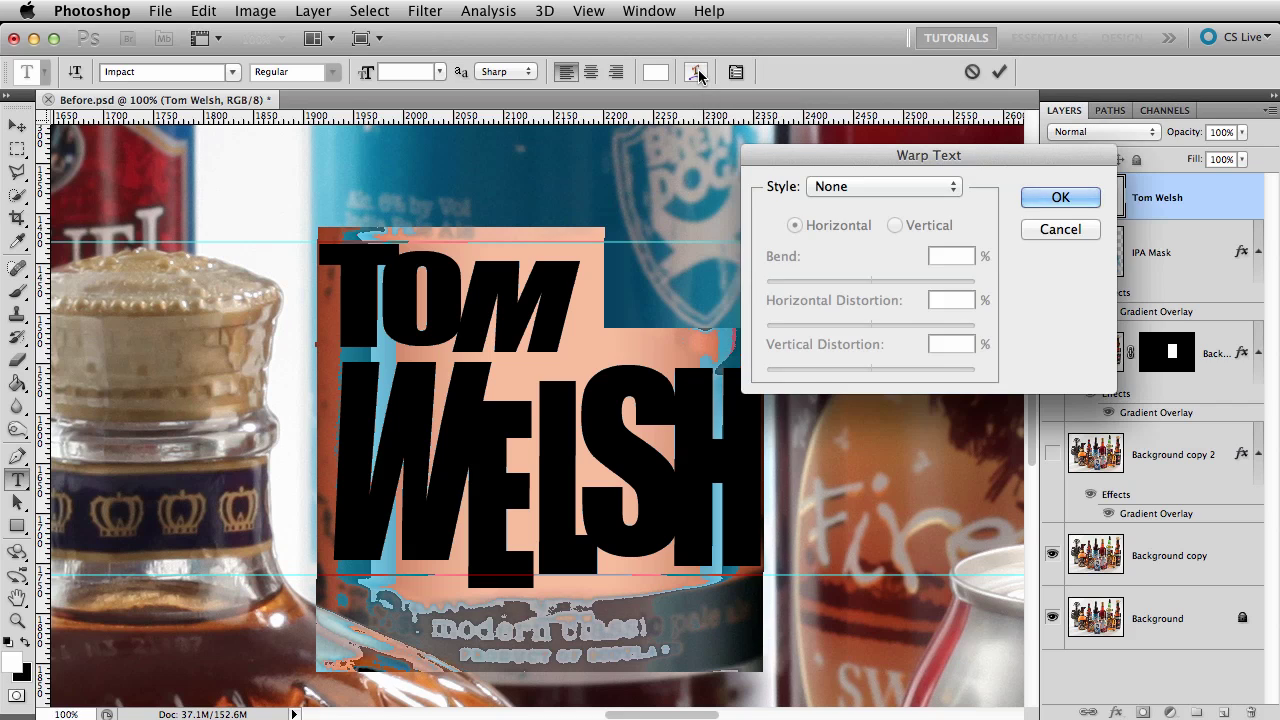
left_click(875, 187)
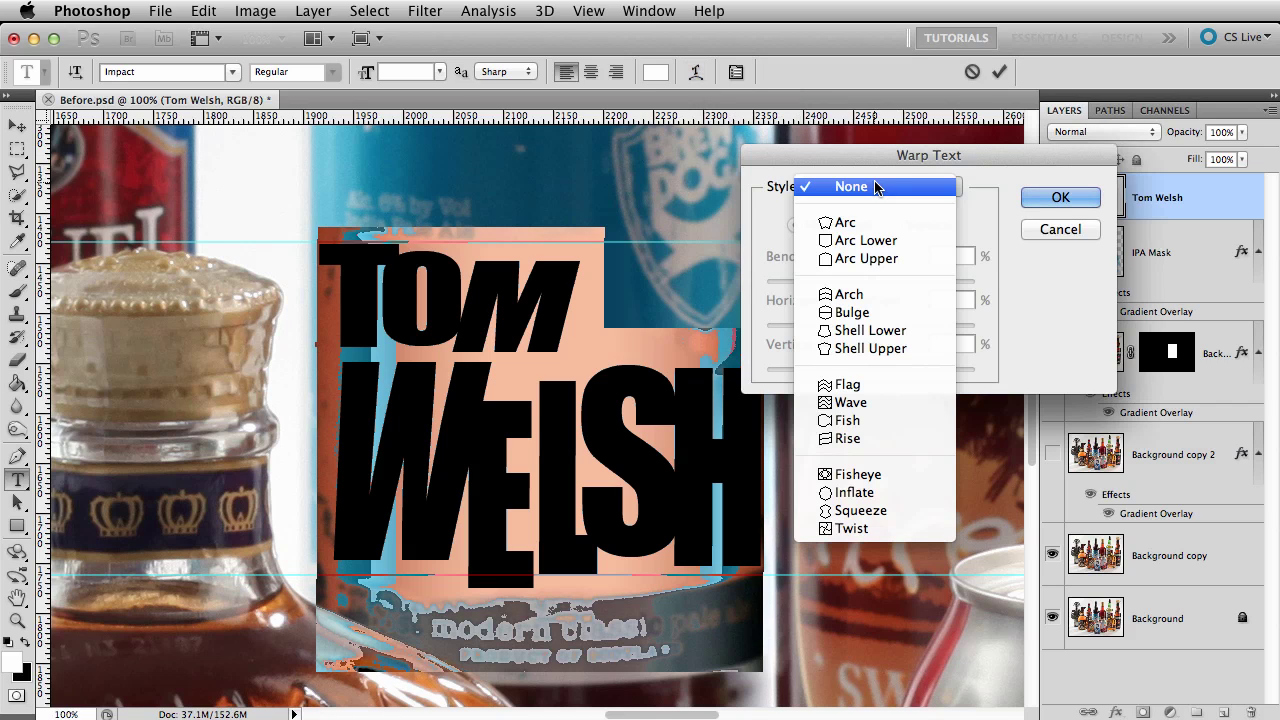
left_click(849, 294)
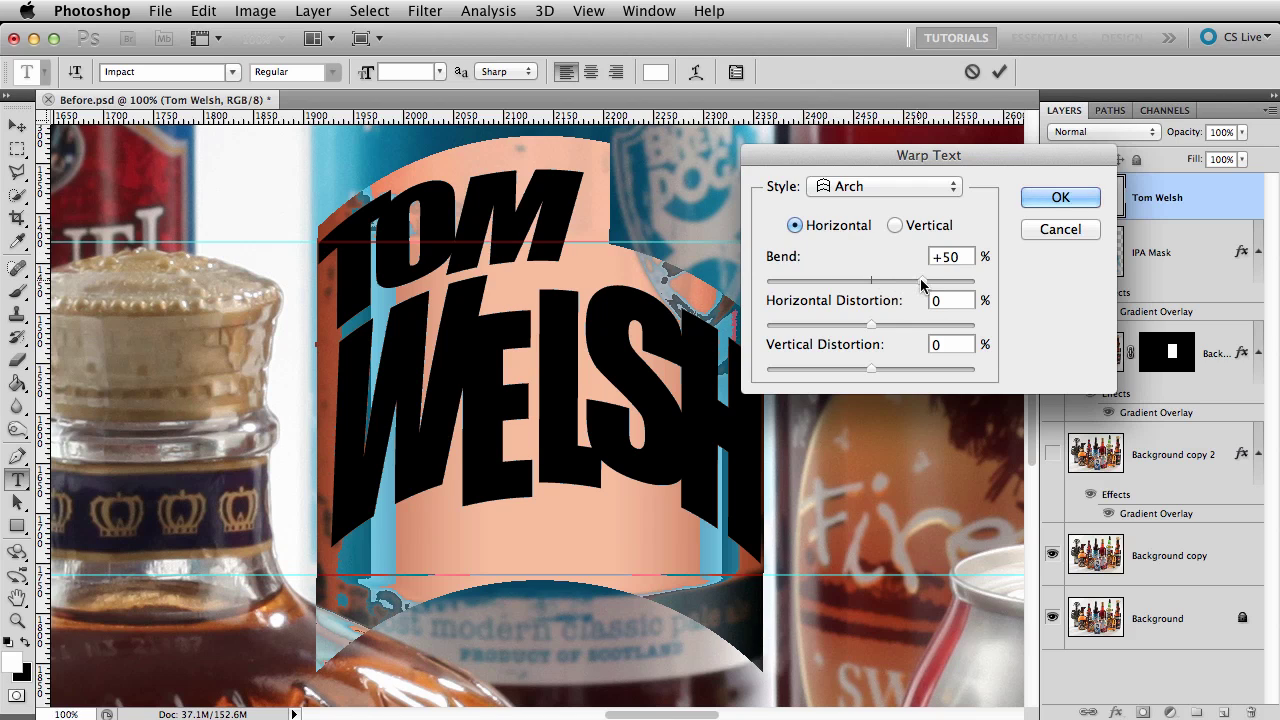
left_click_drag(921, 285, 866, 289)
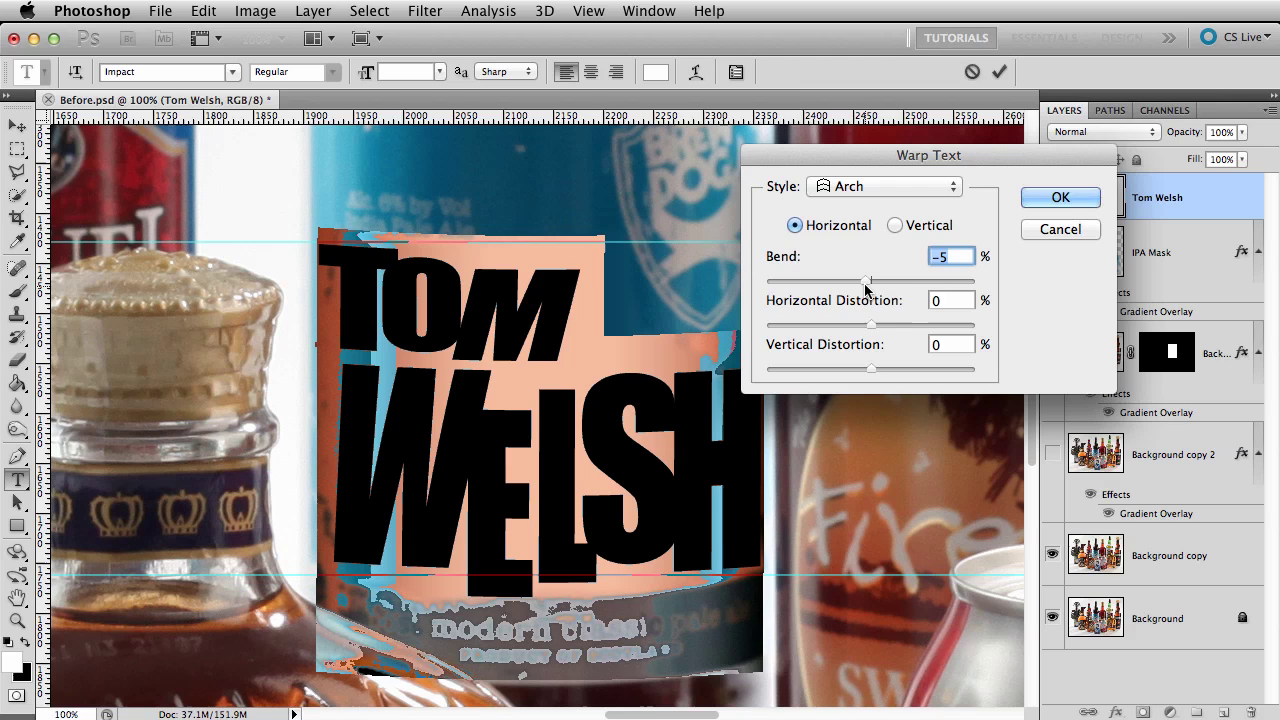
left_click(1060, 197)
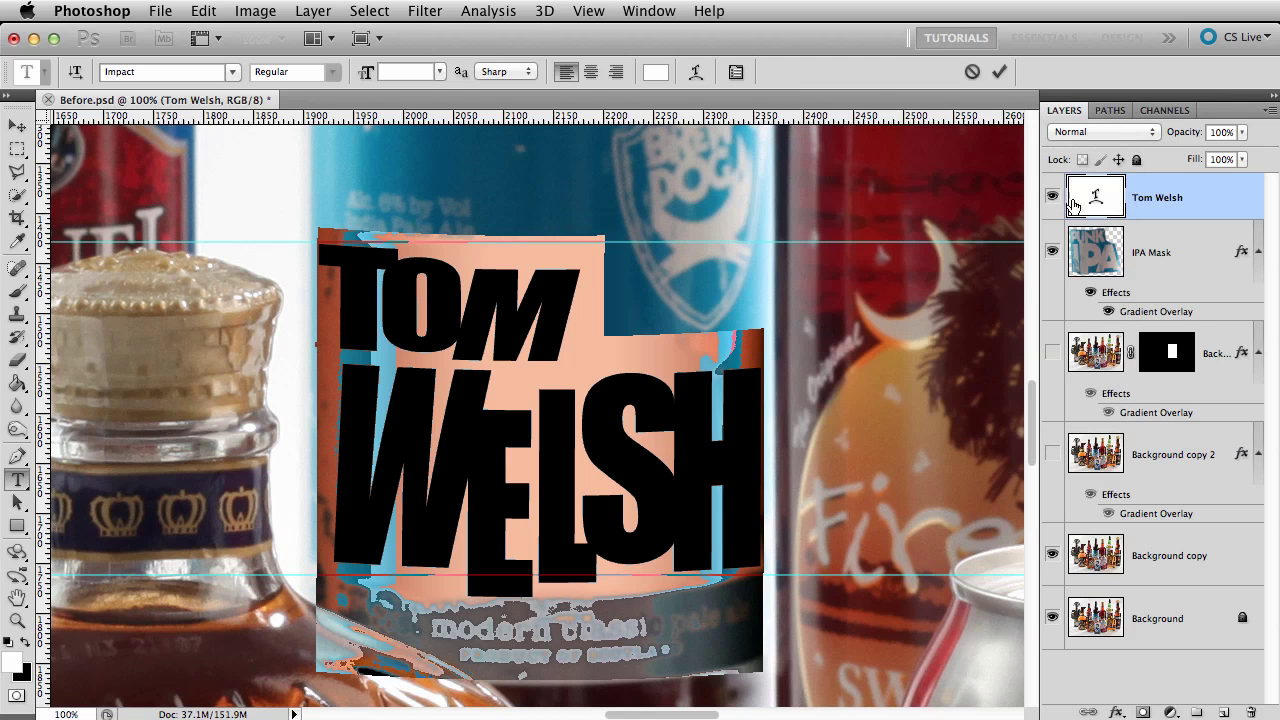
key("super+Return")
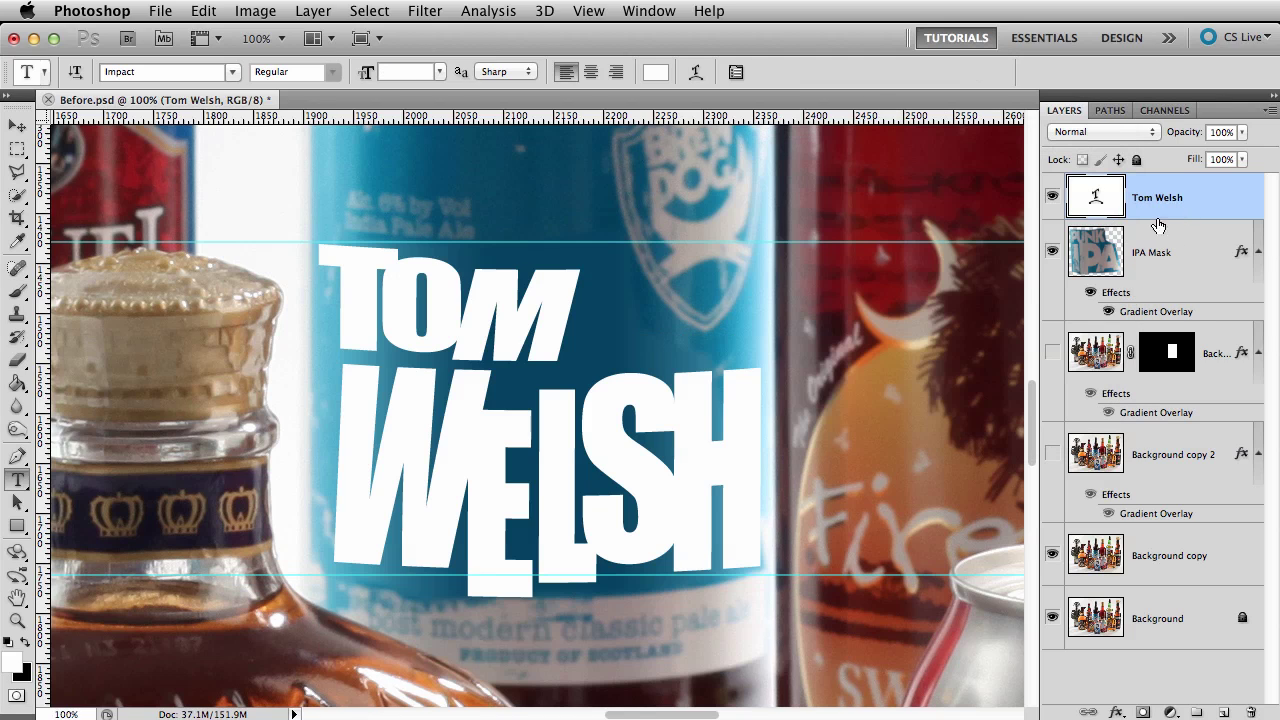
left_click(1052, 251)
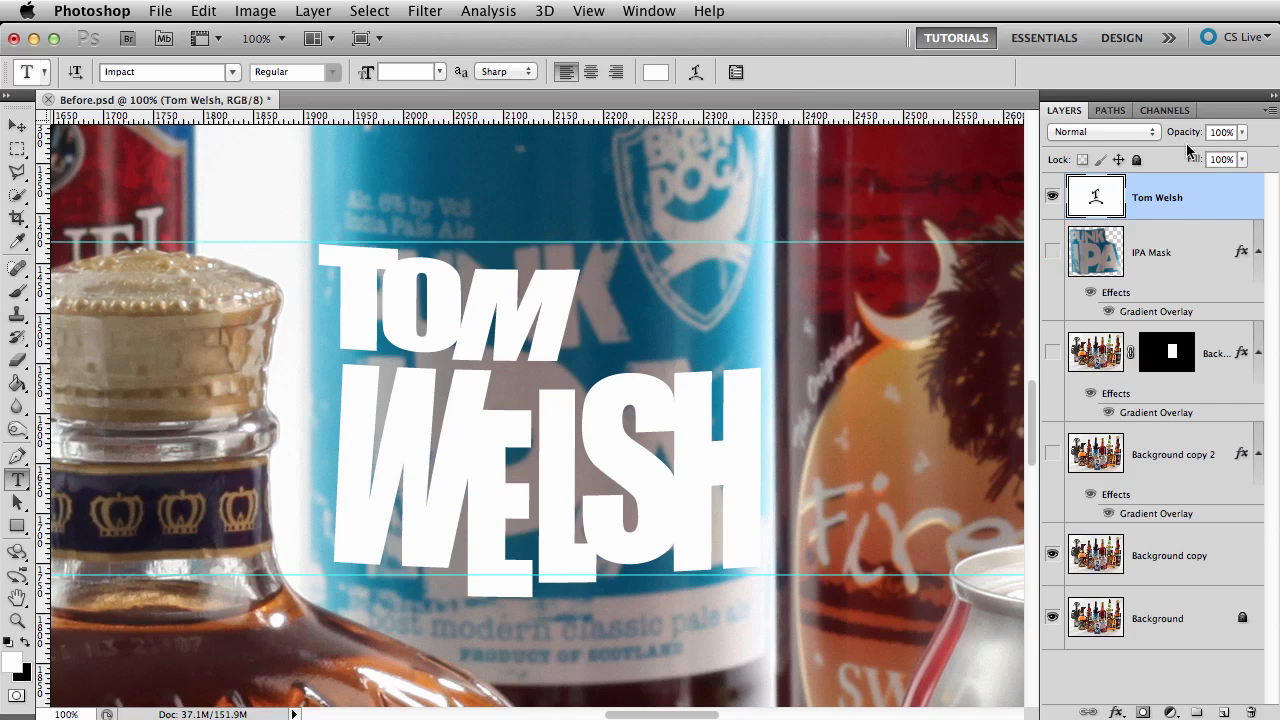
left_click_drag(1187, 140, 1072, 152)
- Give Tom Welsh a Gradient Overlay of greys and pink sampled from the label, stops at 39% and 74%
double_click(1216, 208)
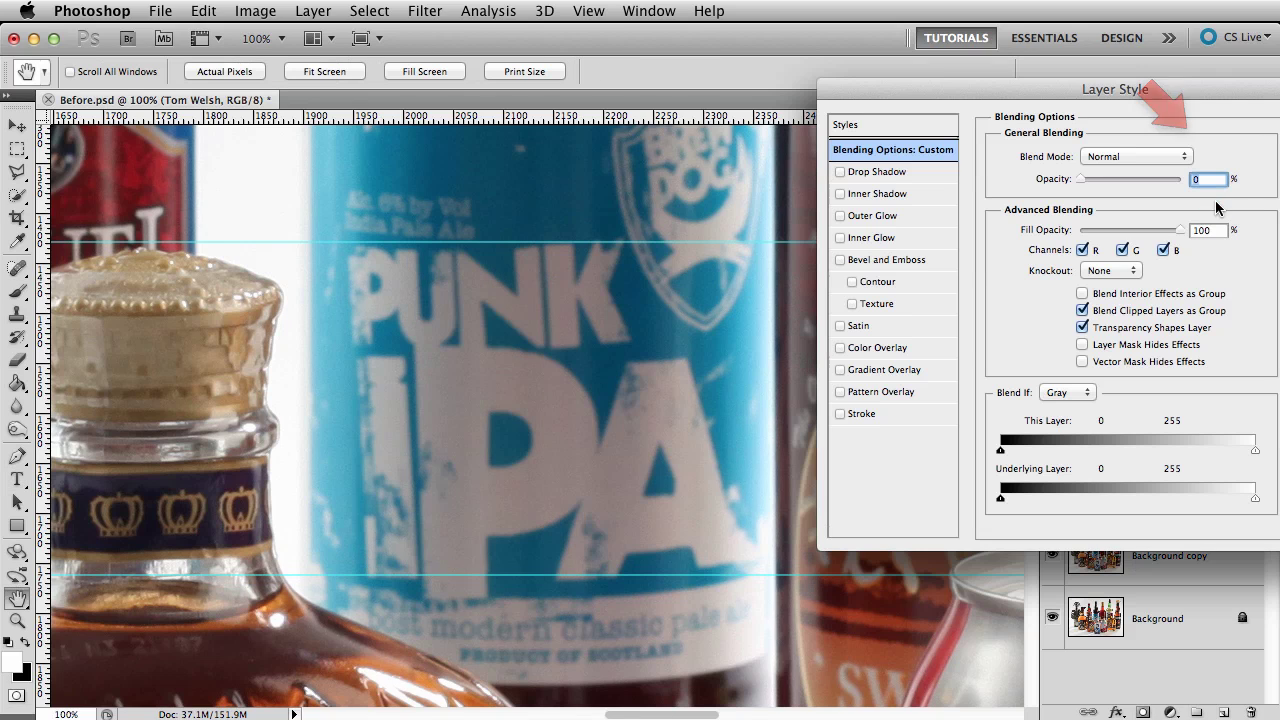
left_click(897, 369)
left_click(1094, 207)
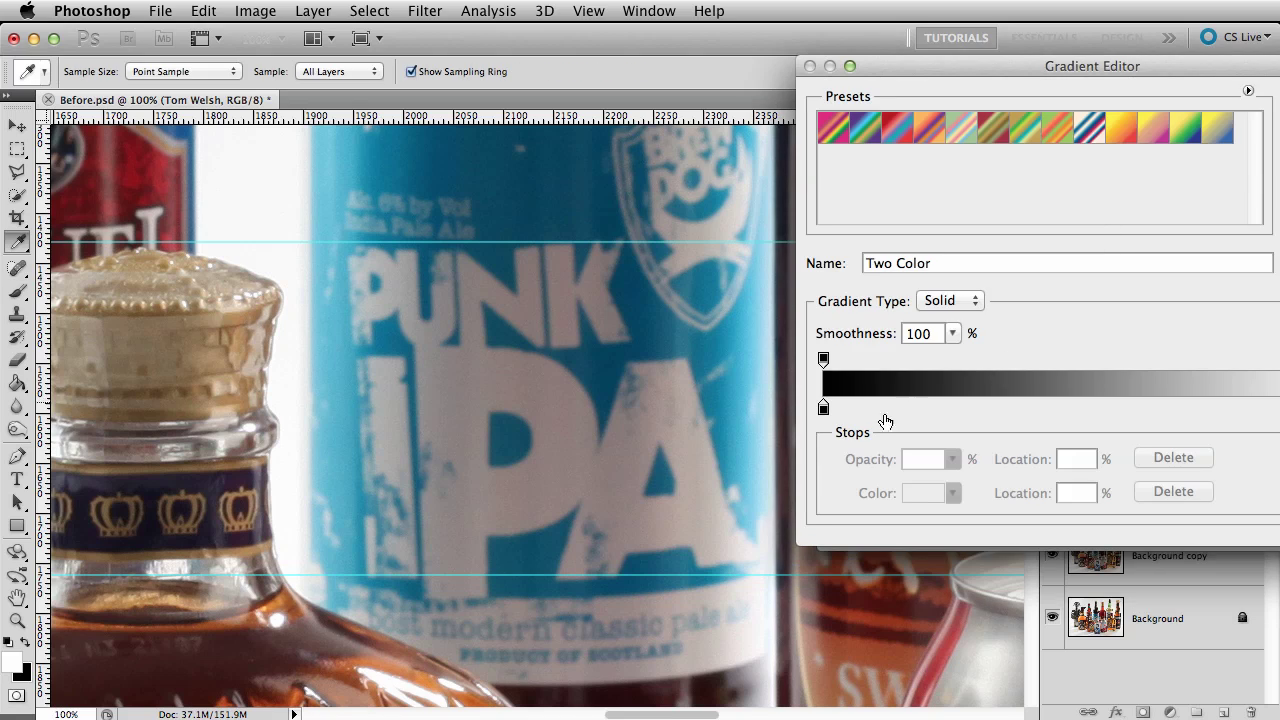
left_click(823, 408)
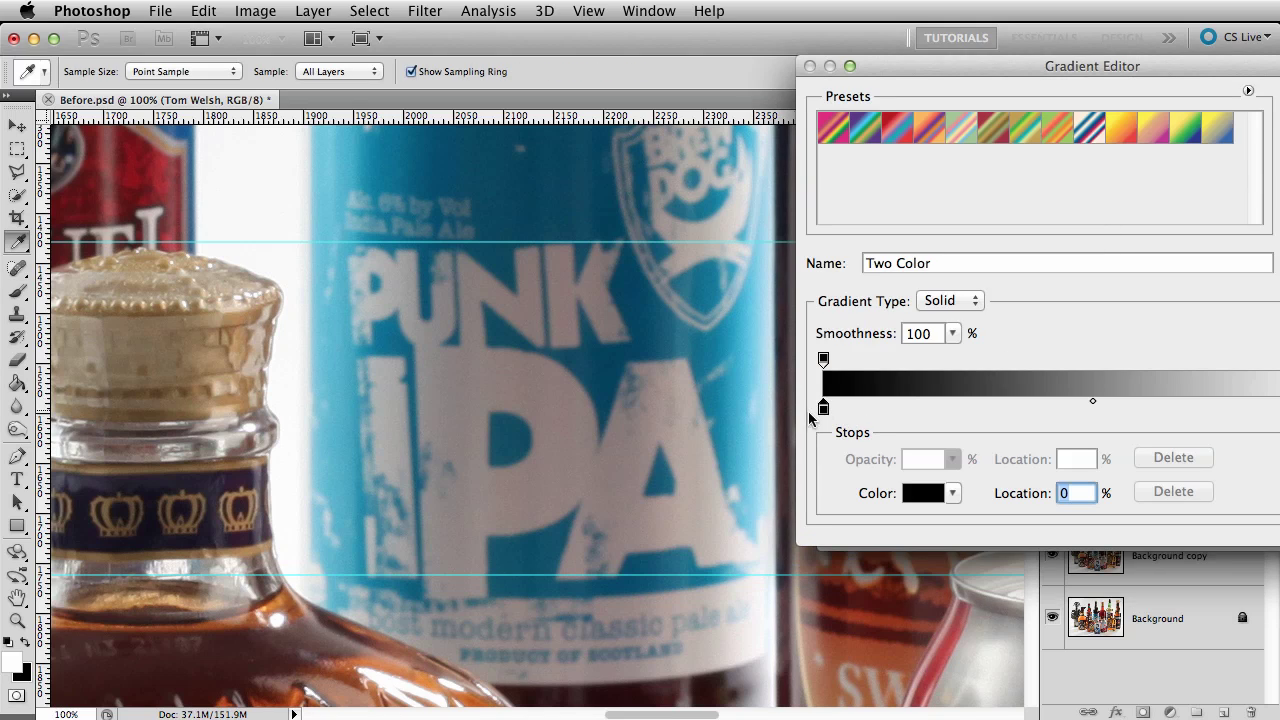
left_click(385, 416)
left_click(1031, 410)
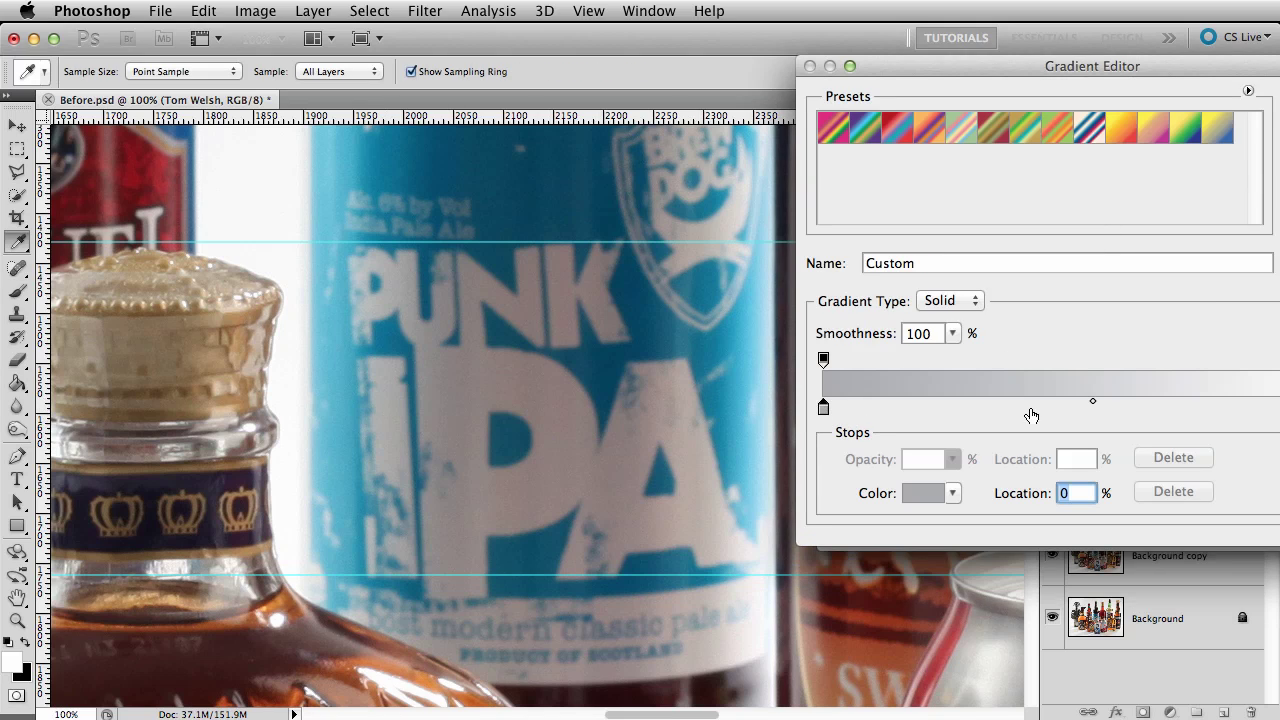
left_click(478, 395)
left_click(1222, 407)
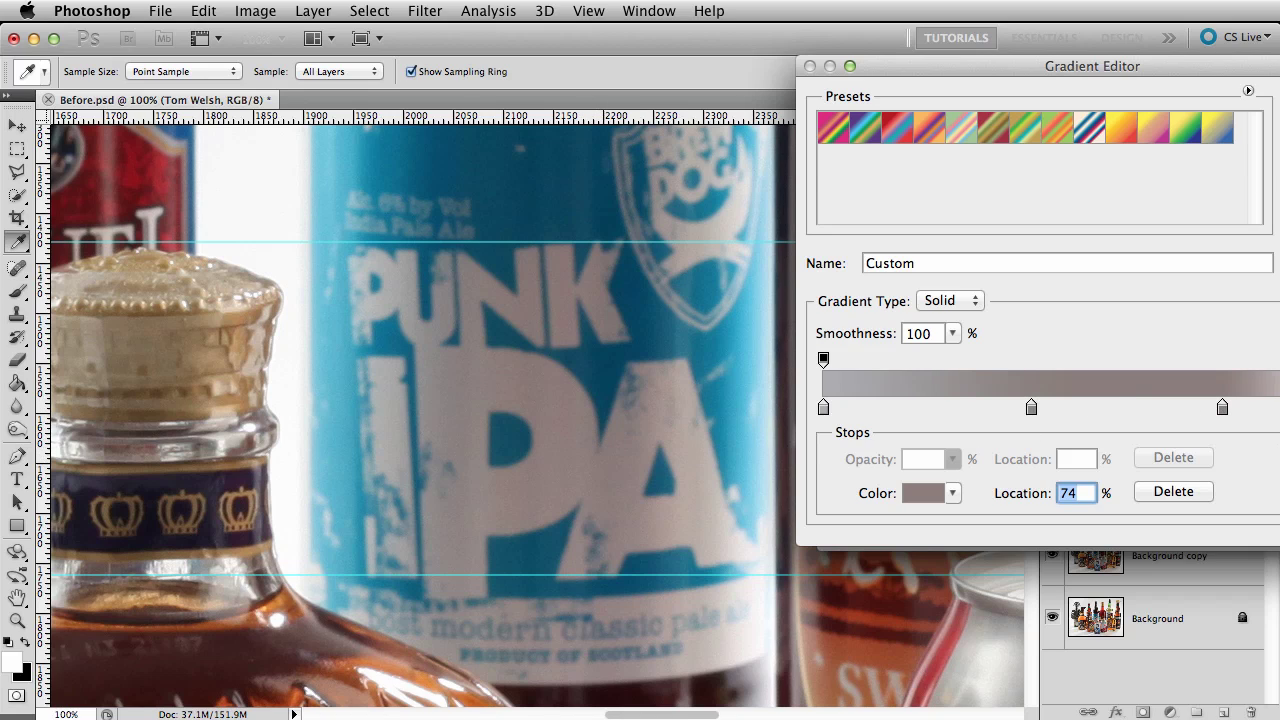
left_click(740, 530)
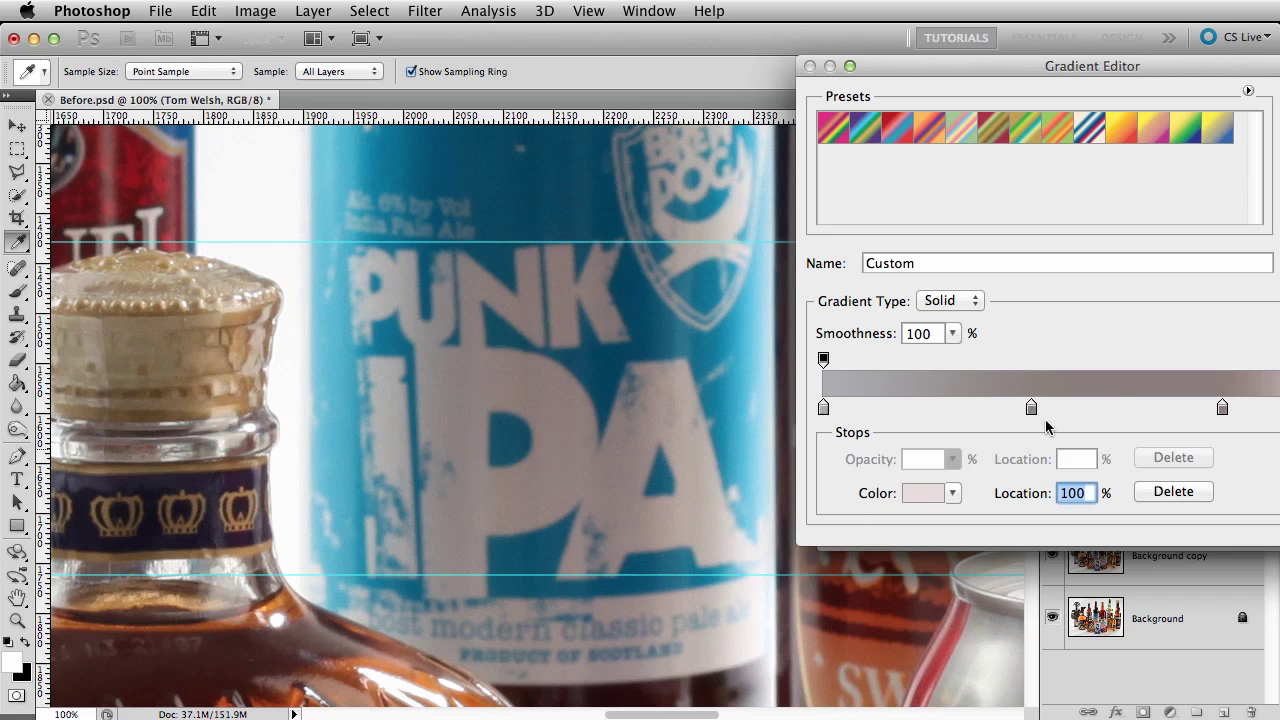
key("Return")
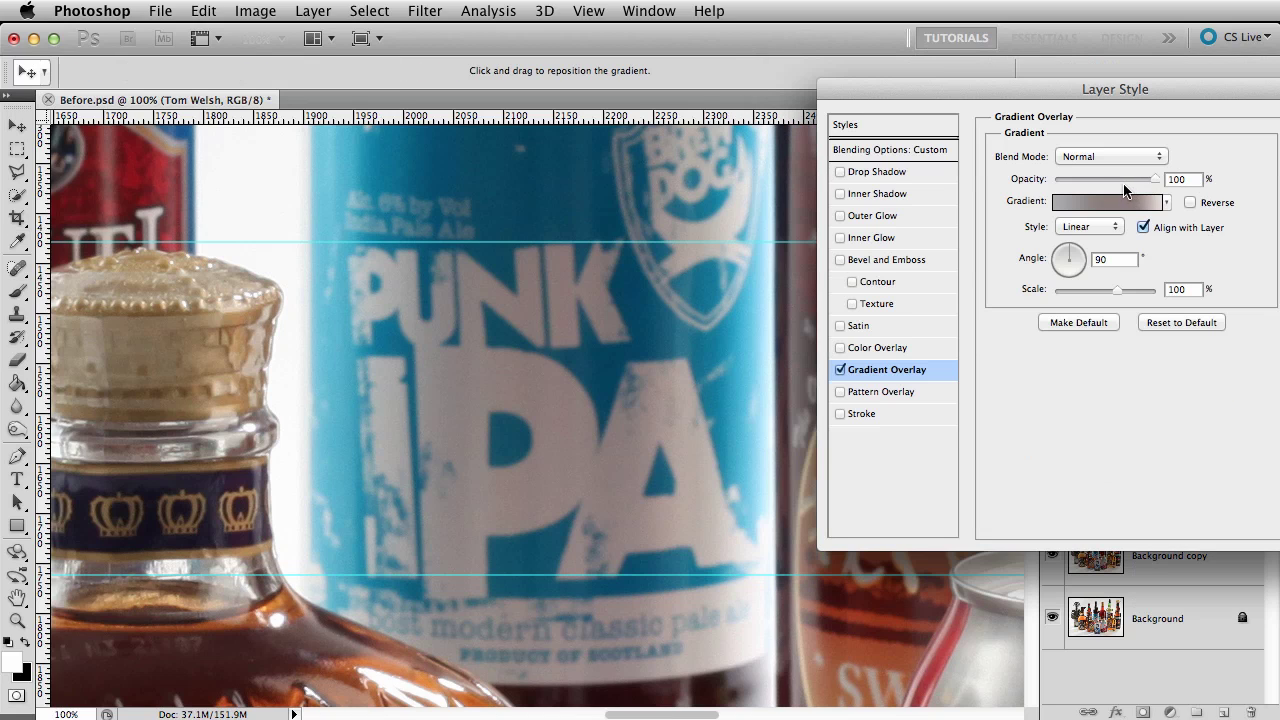
double_click(1110, 258)
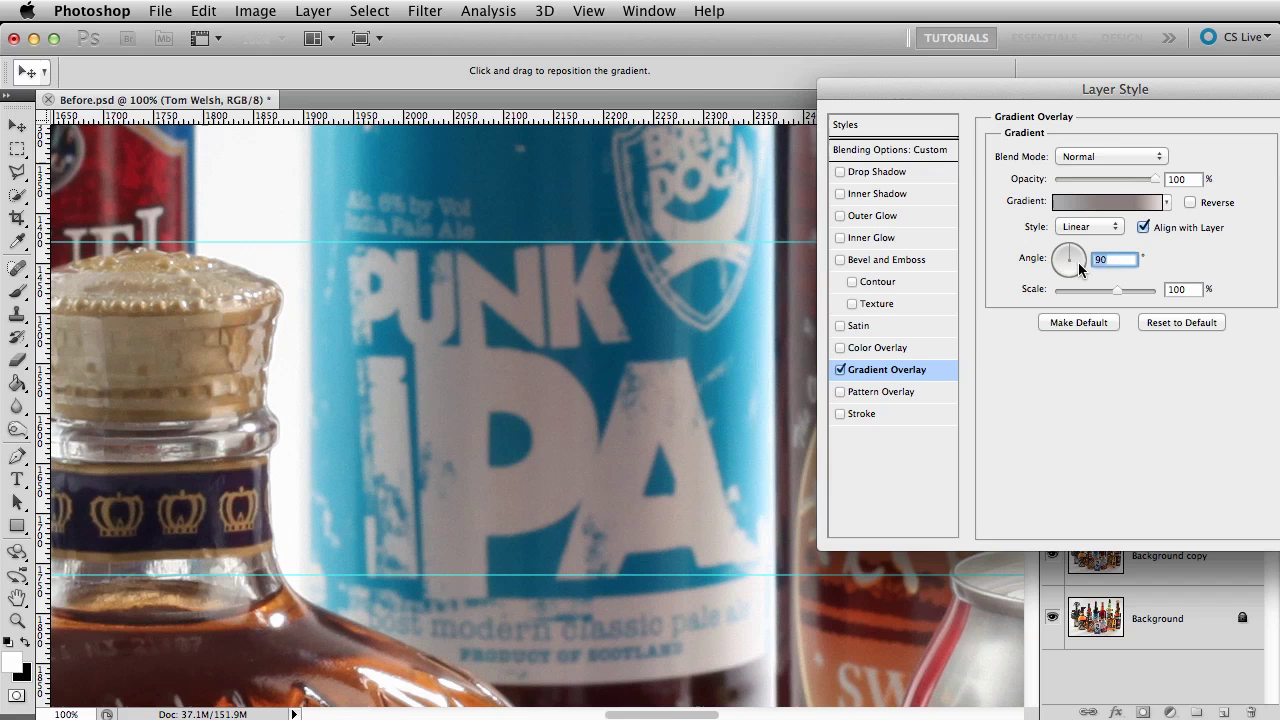
type("0")
key("Return")
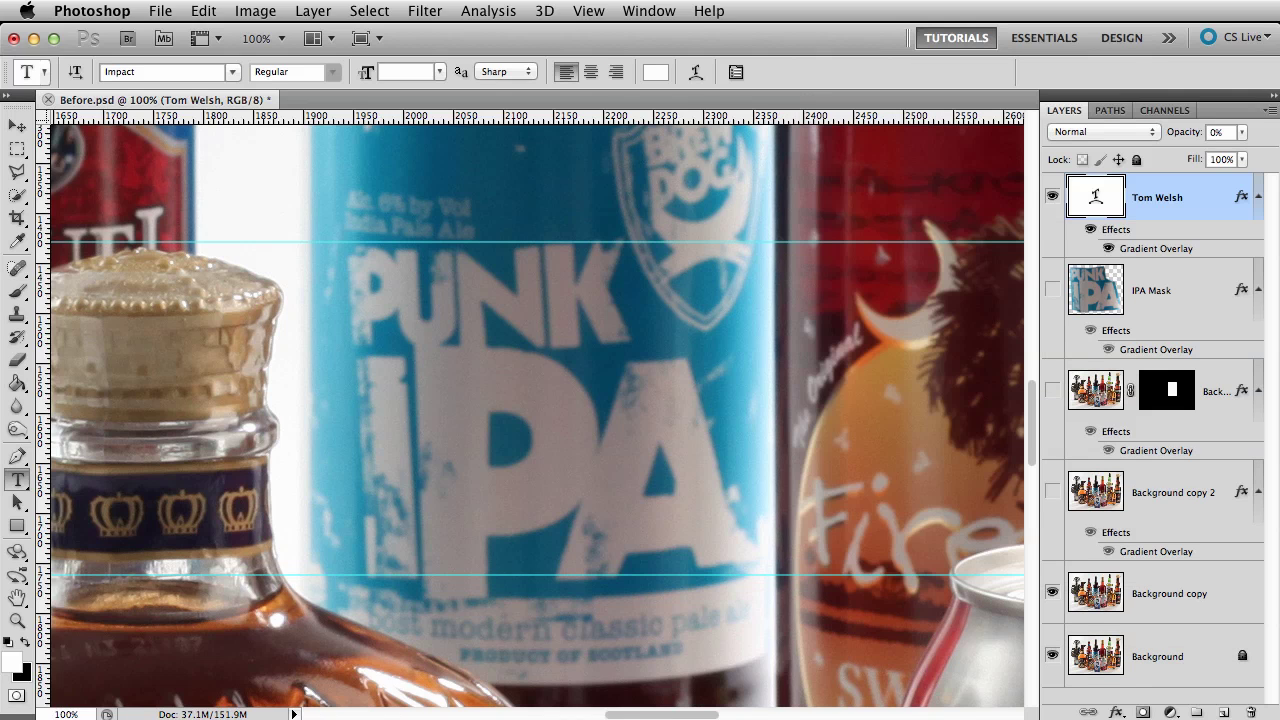
left_click_drag(1200, 143, 1240, 141)
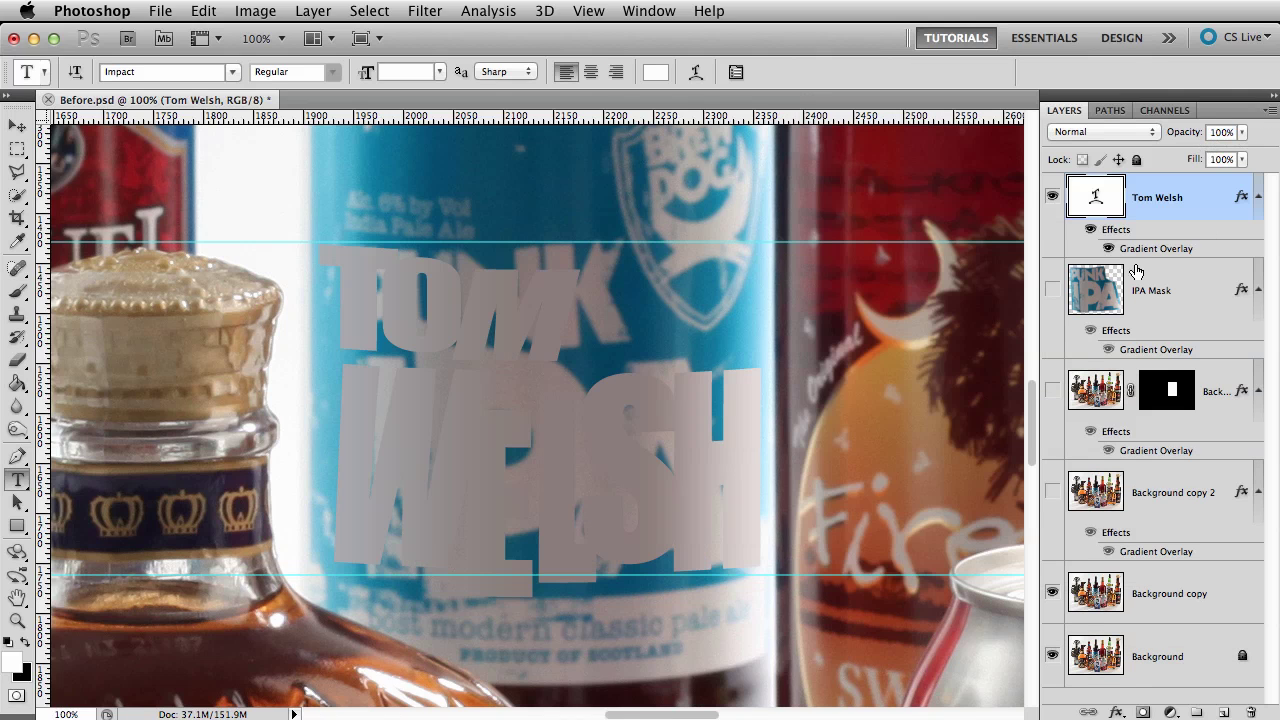
left_click(1053, 291)
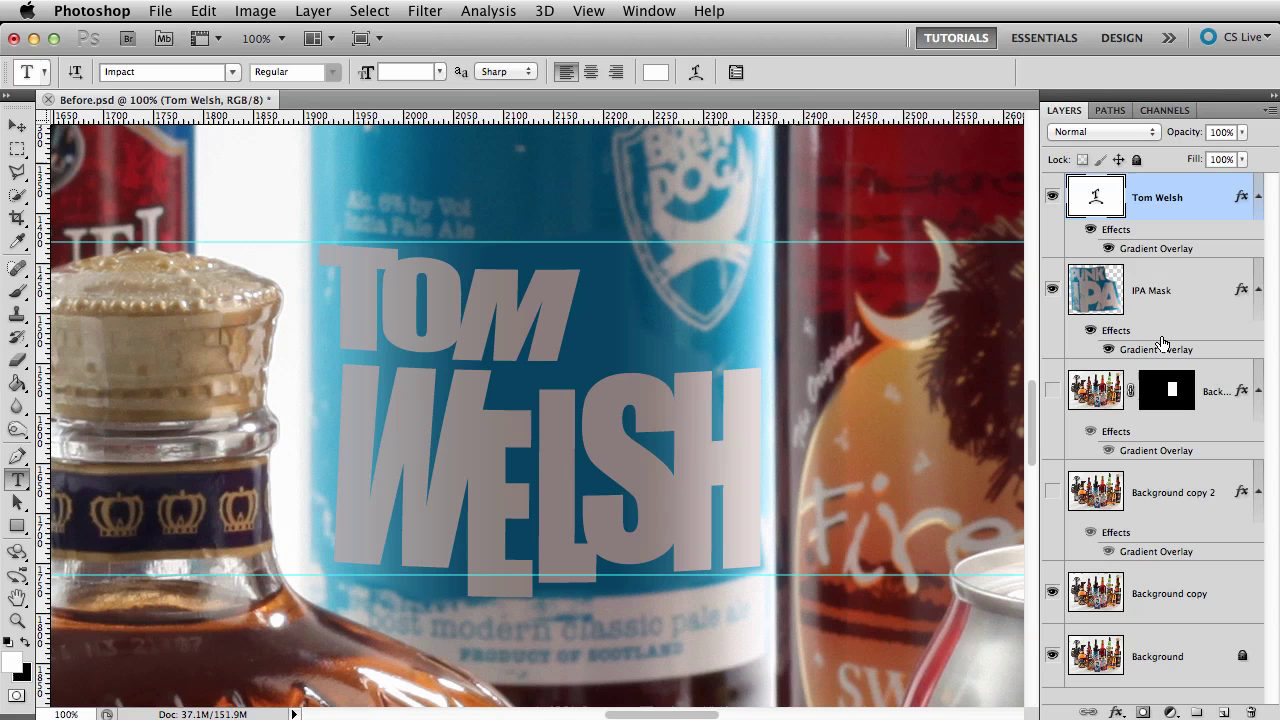
left_click(1143, 712)
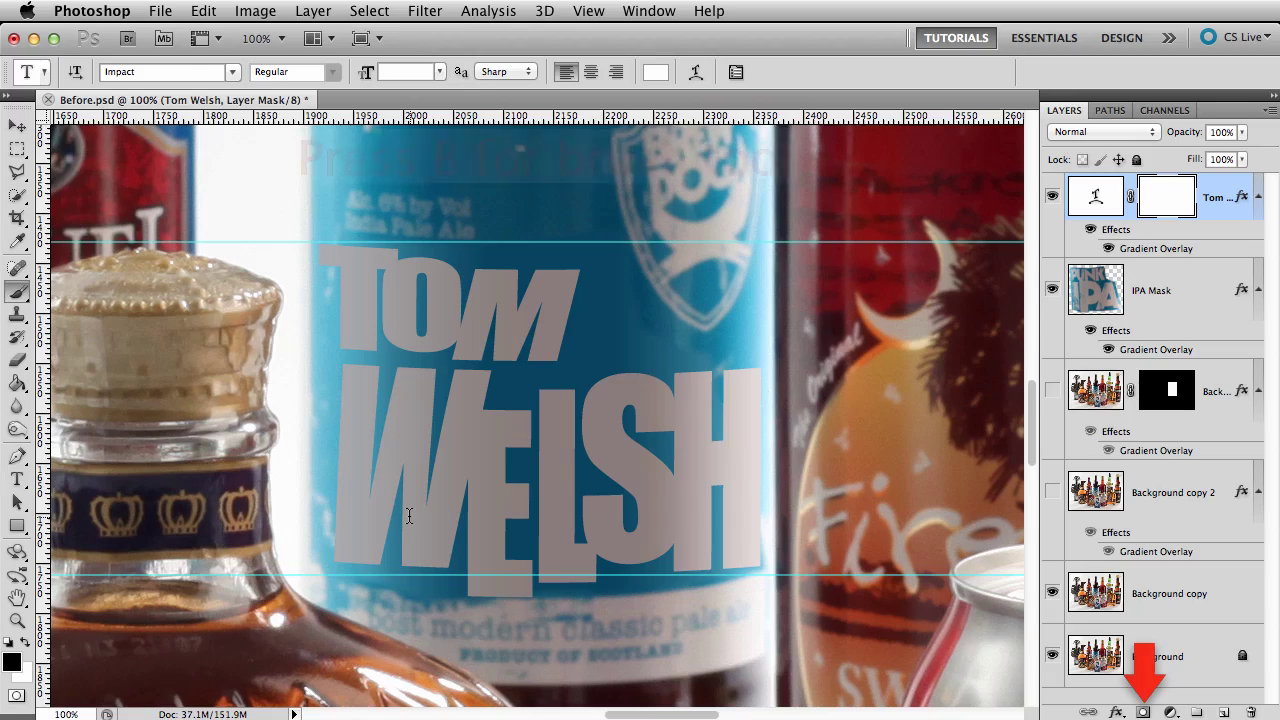
- Paint black splatter brush strokes into the Tom Welsh layer mask to distress the lettering
key("b")
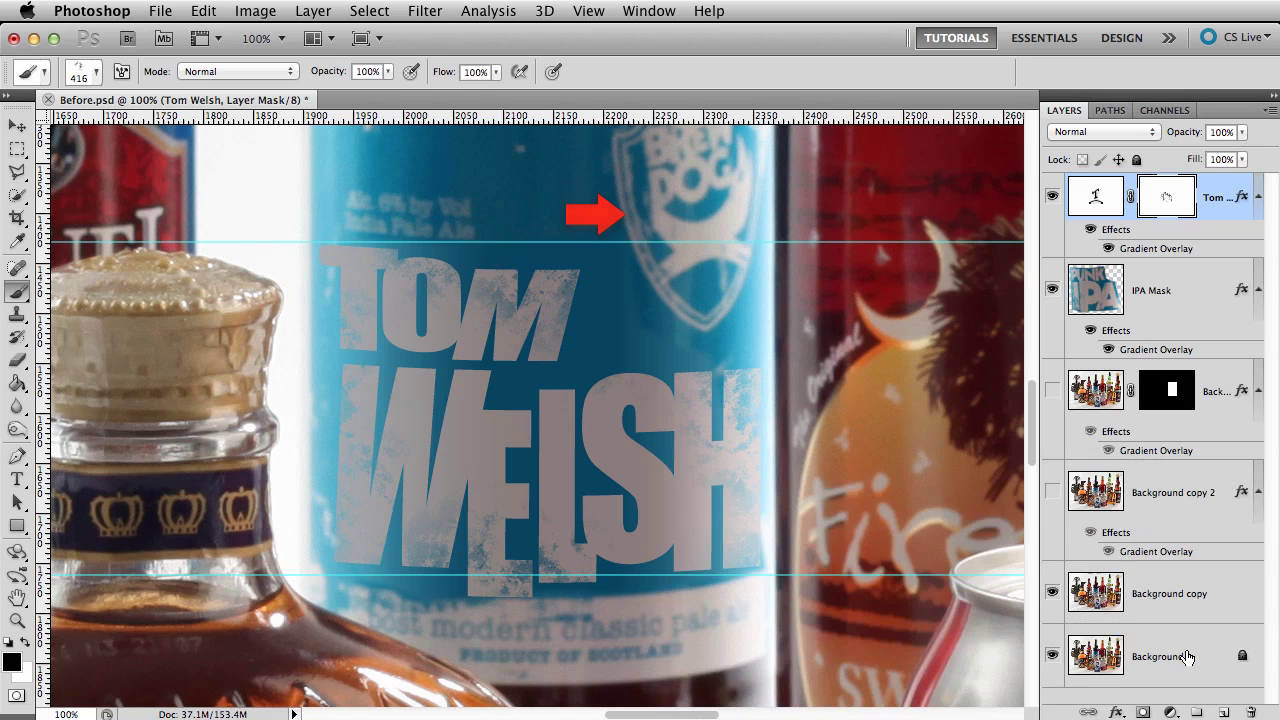
key("v")
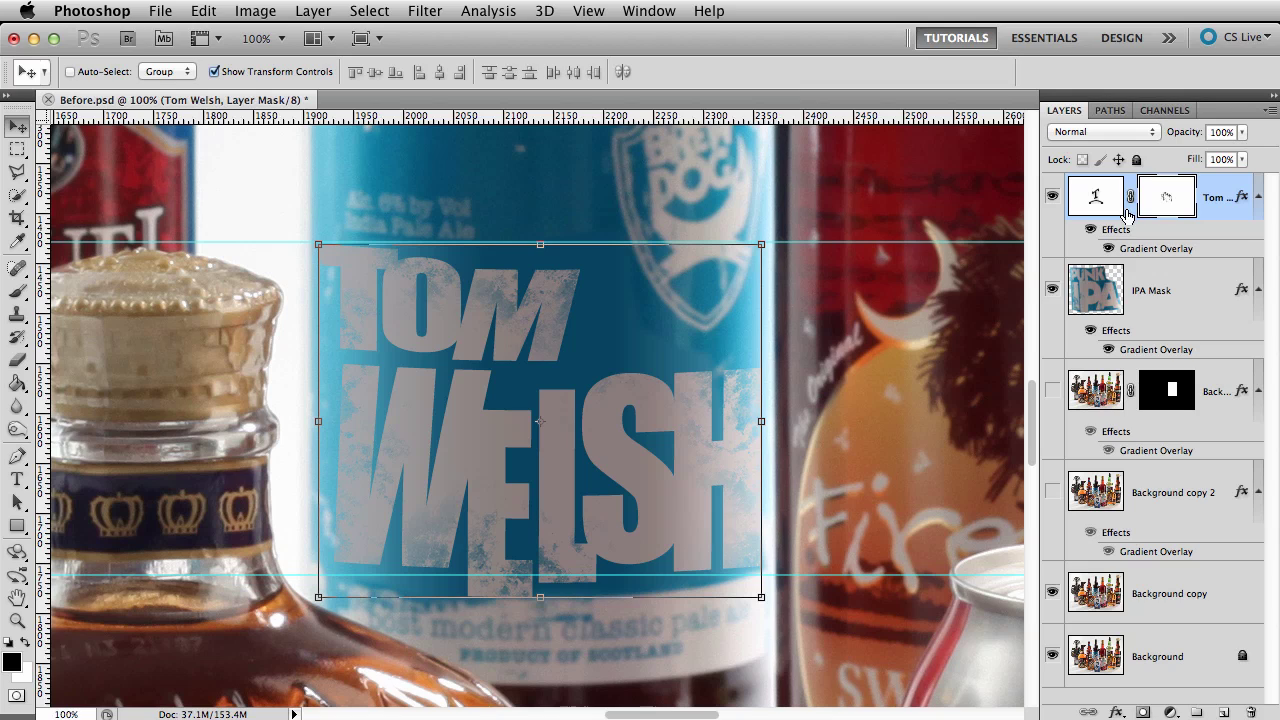
- Convert Tom Welsh to a smart object and apply a 1.2-pixel Gaussian Blur smart filter
right_click(1208, 196)
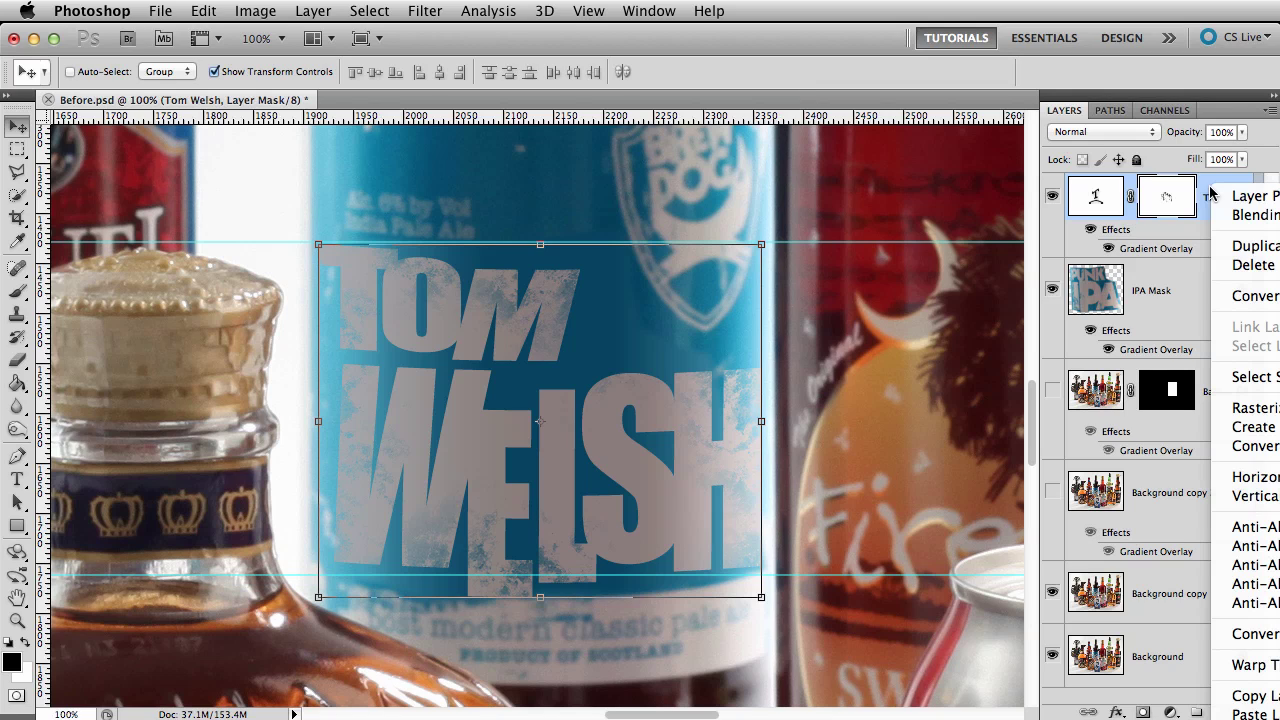
left_click(1247, 298)
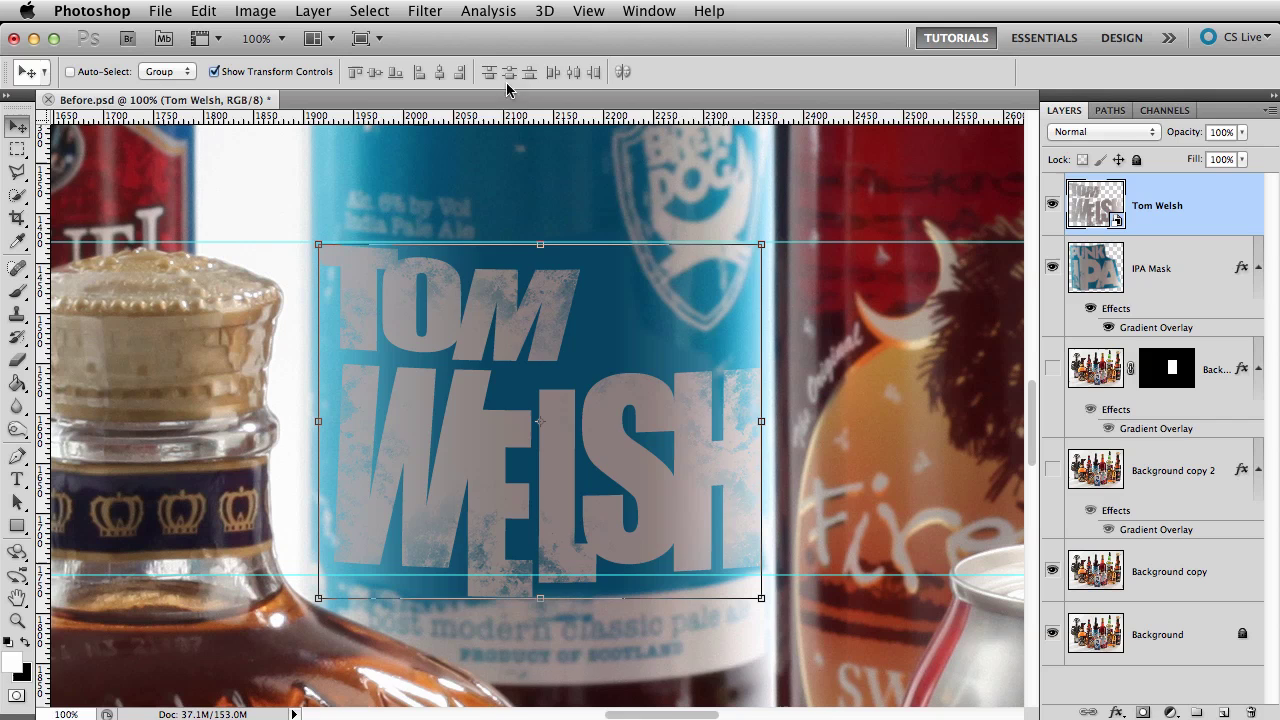
left_click(425, 11)
mouse_move(548, 227)
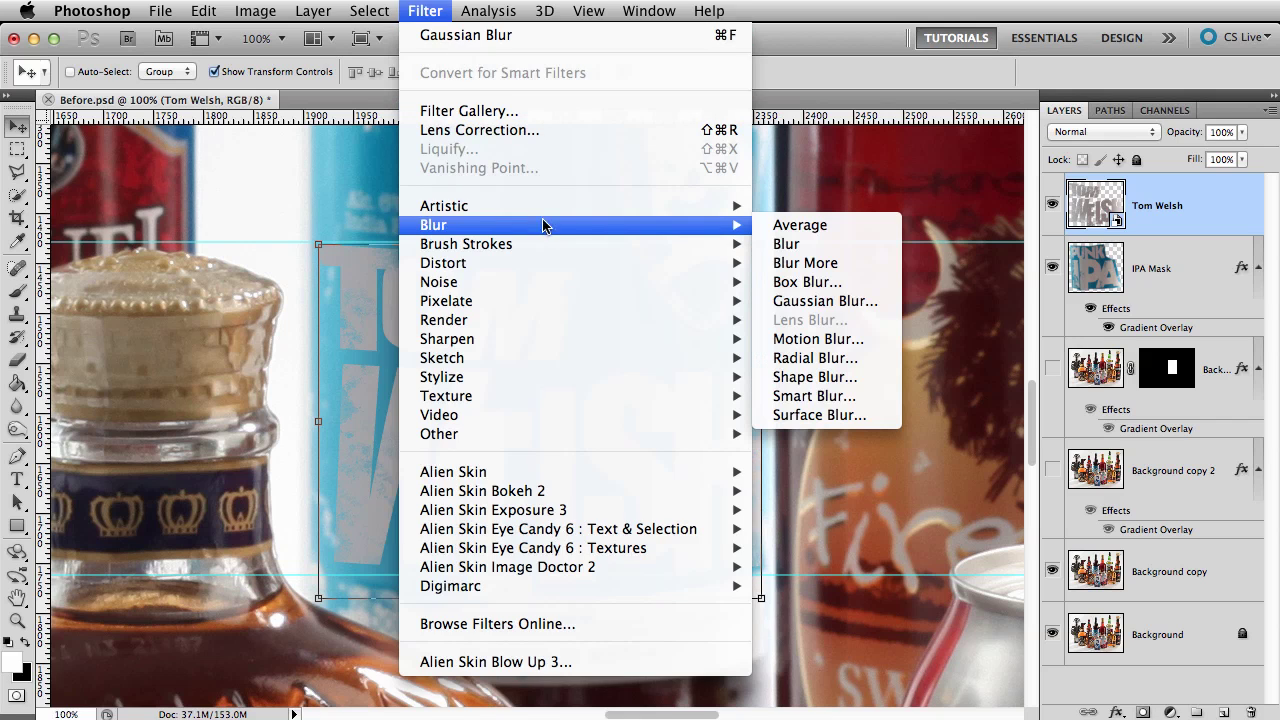
left_click(838, 305)
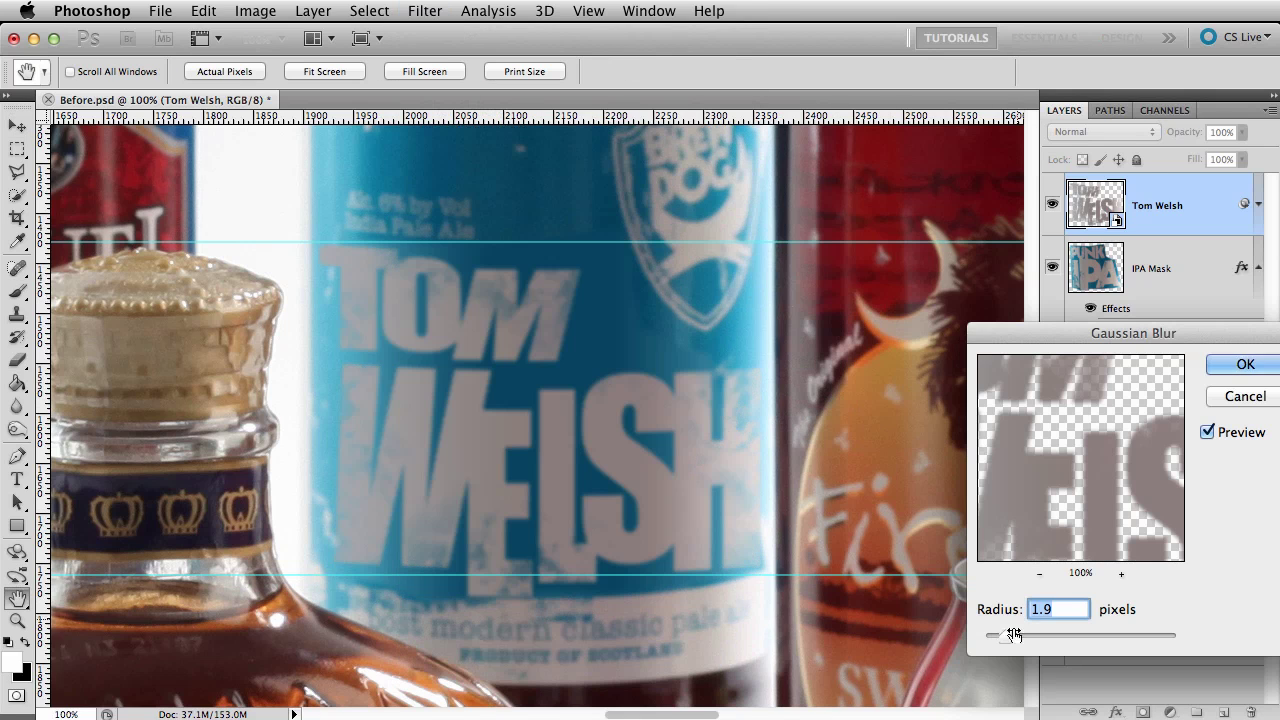
left_click_drag(1013, 635, 997, 644)
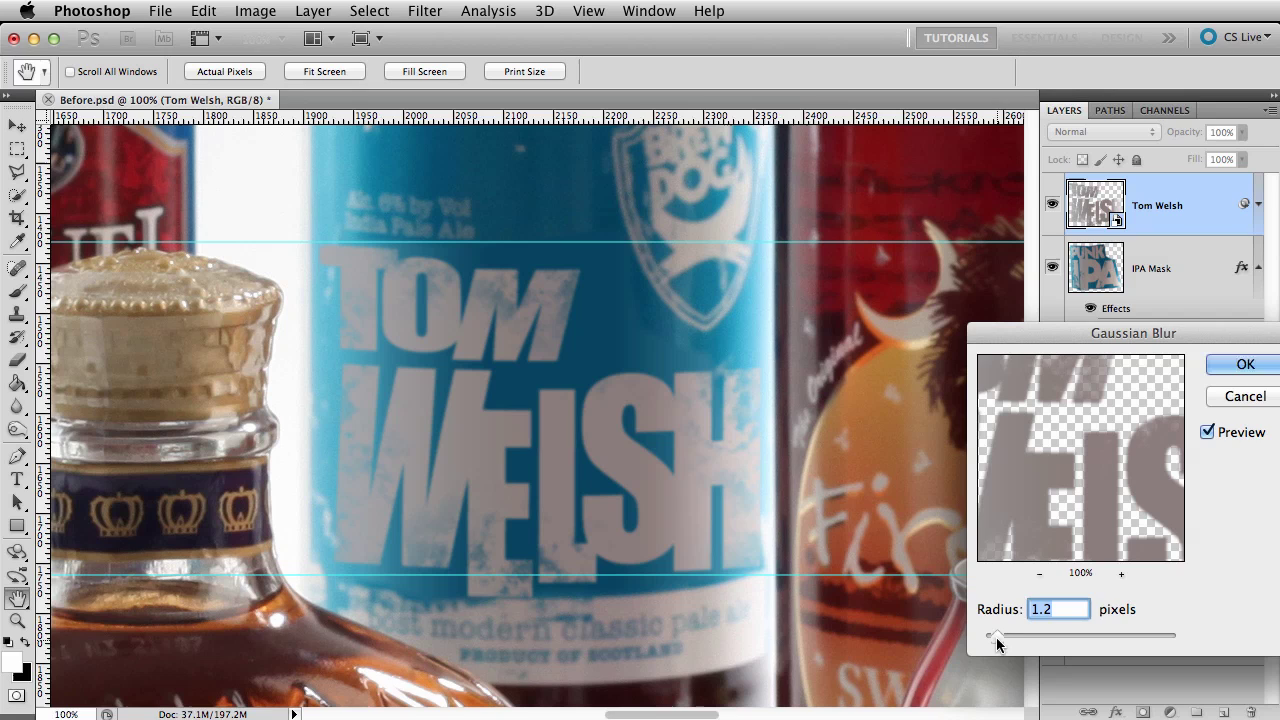
left_click(1245, 364)
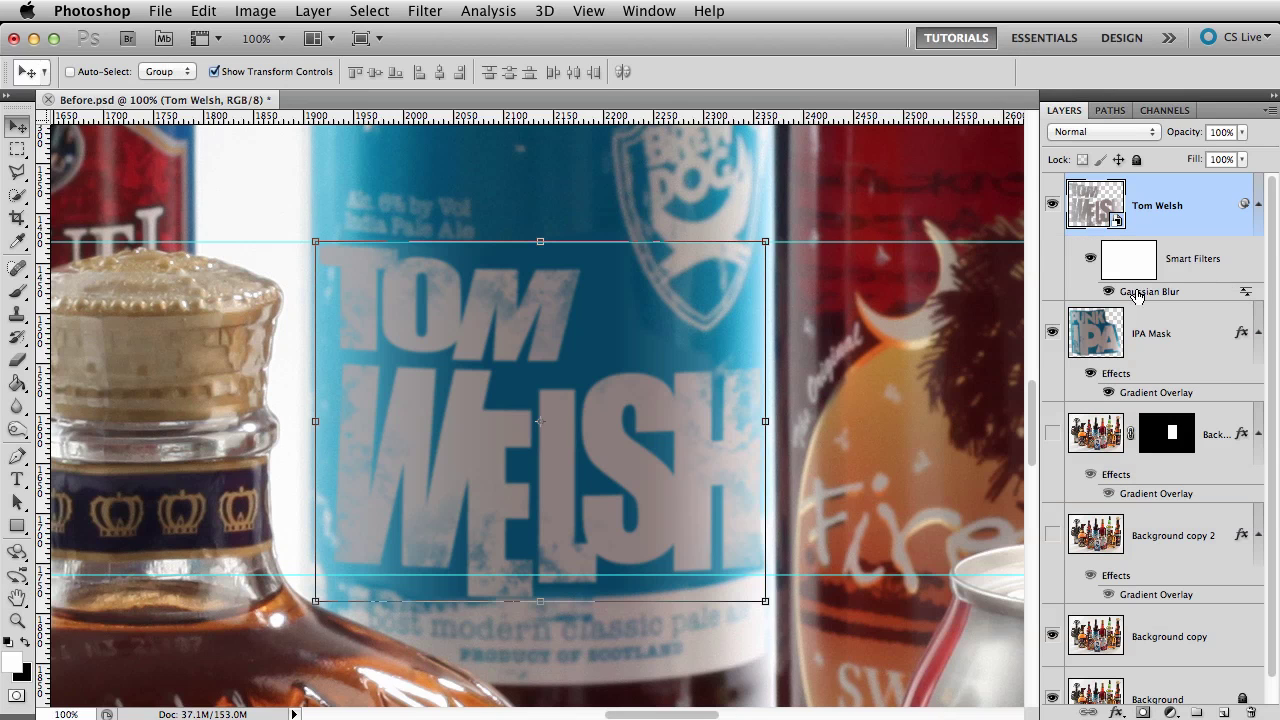
- Collapse the smart filter list, fit the whole bottle photo on screen, and hide the guides
left_click(1258, 204)
key("super+0")
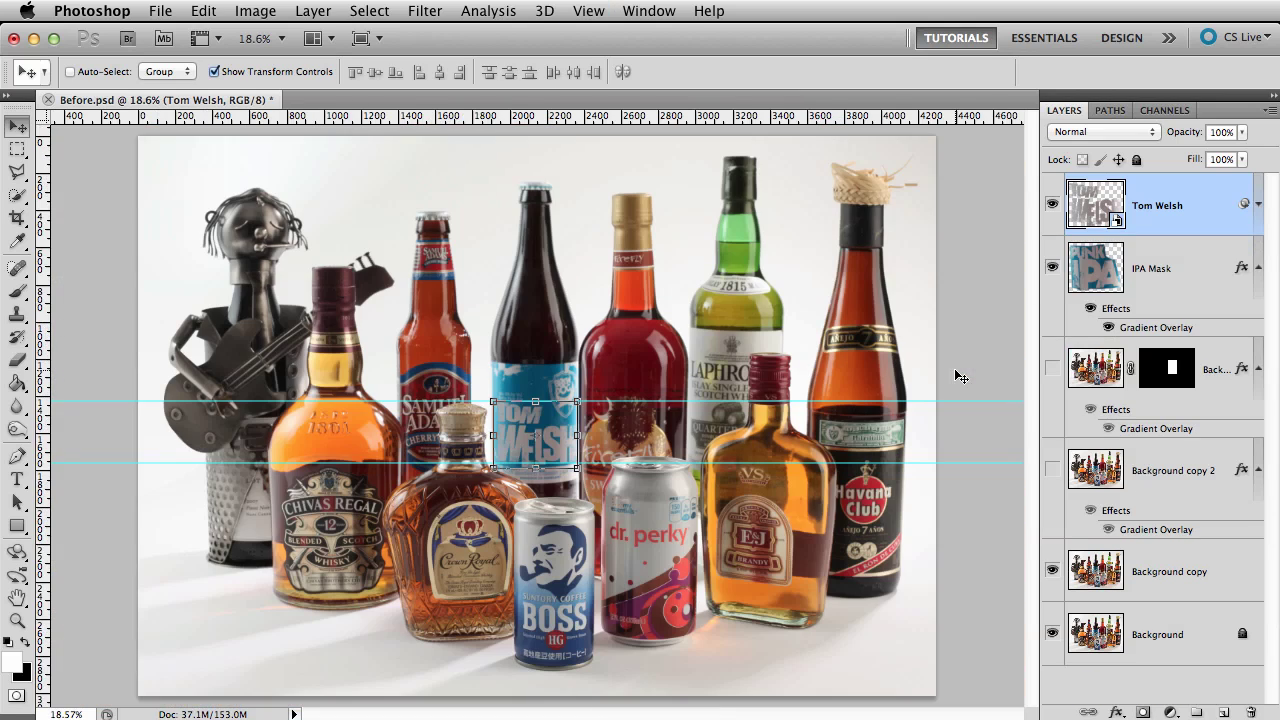
key("super+h")
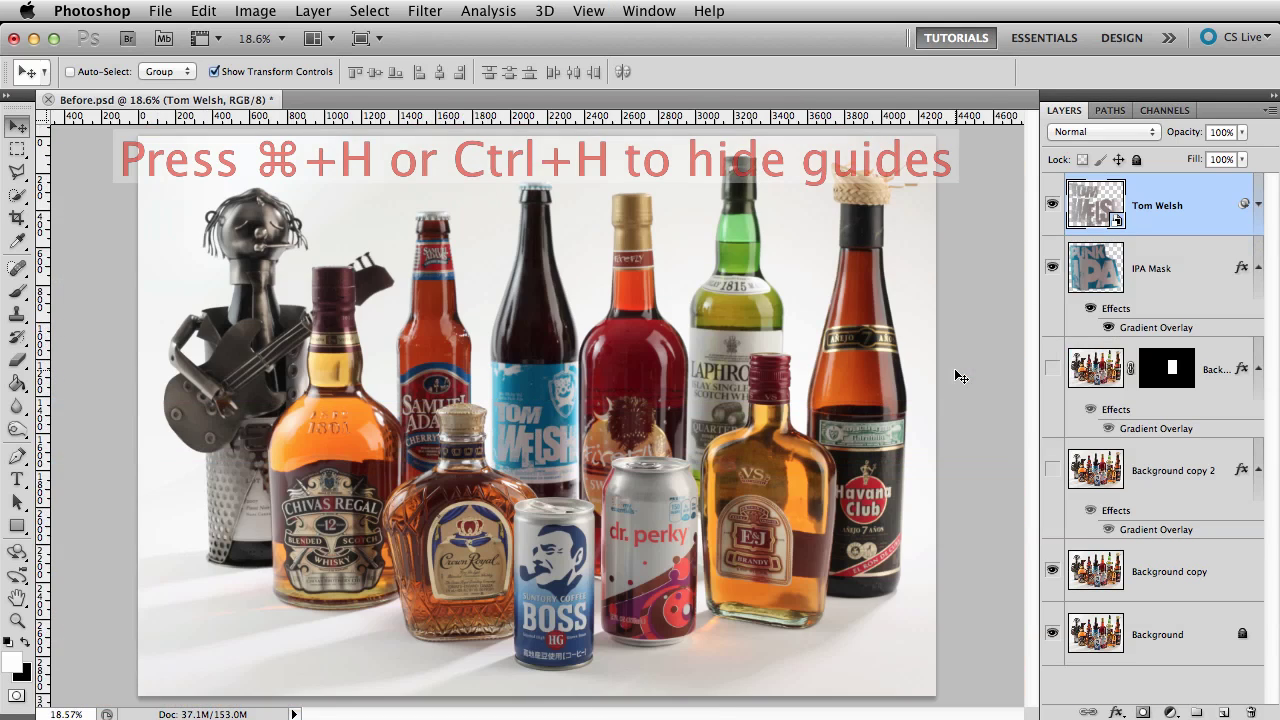